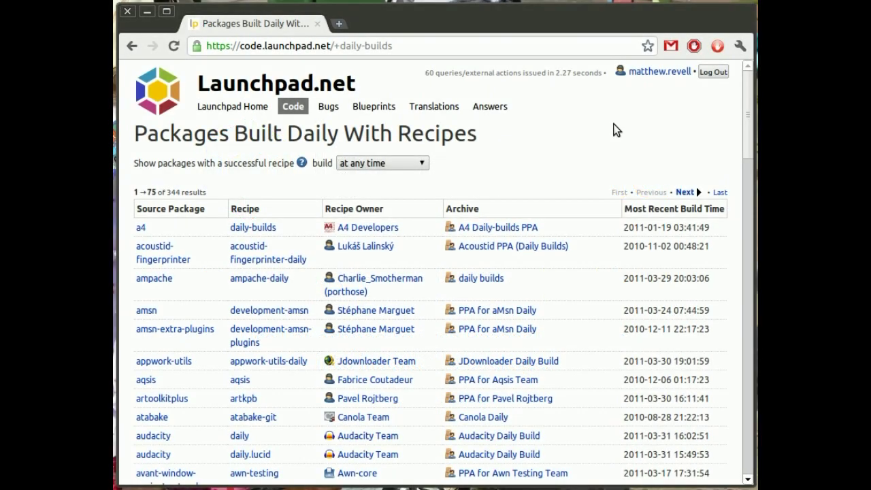
Step: Browse the list of packages built daily with recipes, continuing onto its second page of results
{"action": "scroll", "coordinate": [608, 126], "scroll_direction": "down", "scroll_amount": 1}
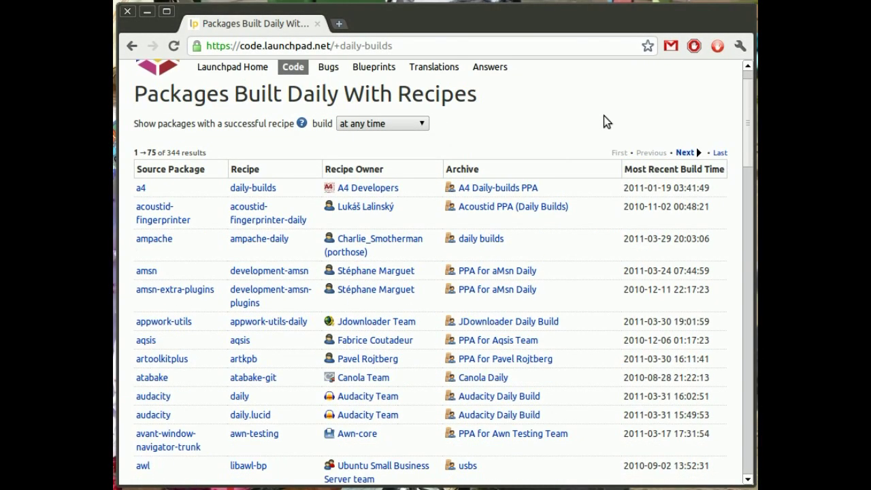
{"action": "scroll", "coordinate": [604, 116], "scroll_direction": "down", "scroll_amount": 8}
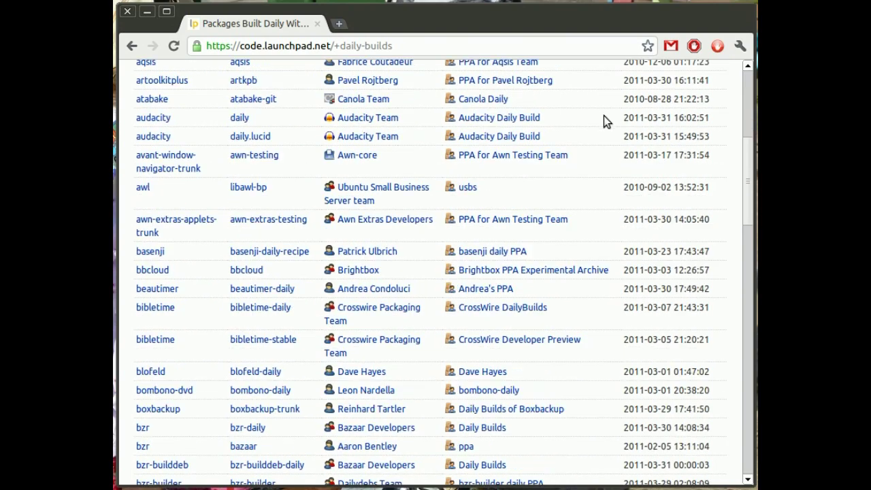
{"action": "scroll", "coordinate": [601, 115], "scroll_direction": "down", "scroll_amount": 16}
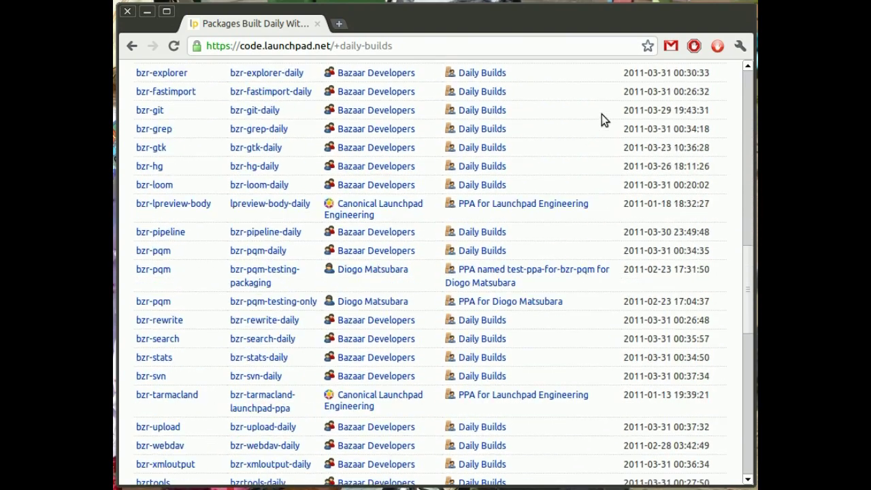
{"action": "scroll", "coordinate": [602, 116], "scroll_direction": "down", "scroll_amount": 13}
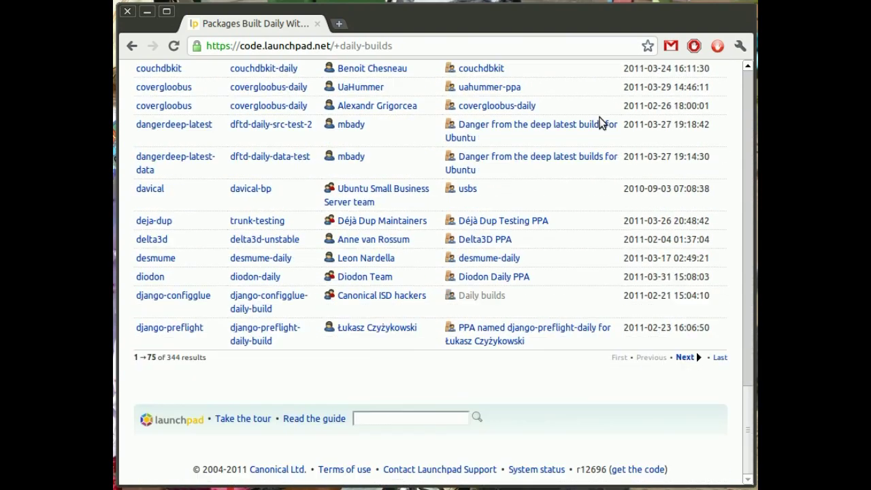
{"action": "left_click", "coordinate": [684, 357]}
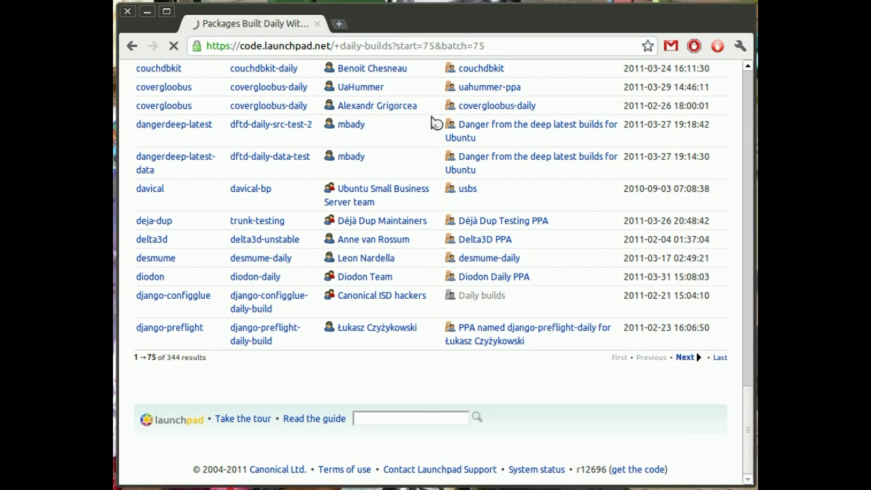
{"action": "scroll", "coordinate": [519, 152], "scroll_direction": "down", "scroll_amount": 9}
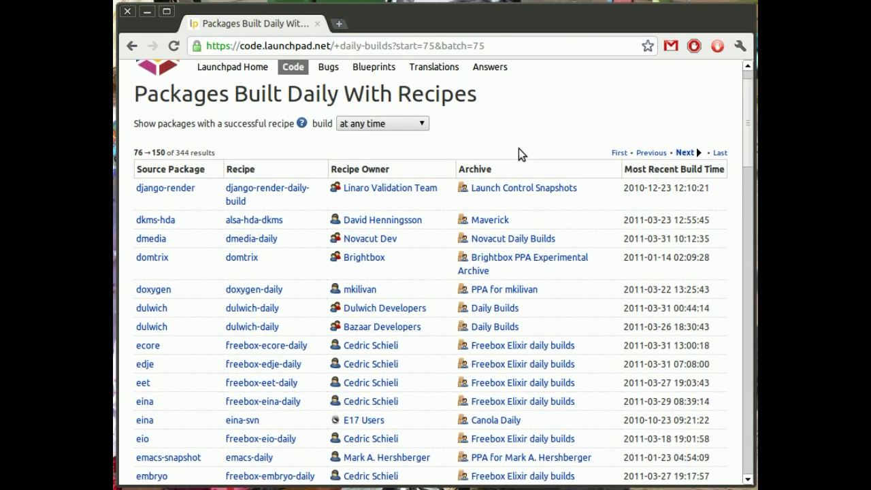
{"action": "scroll", "coordinate": [517, 148], "scroll_direction": "down", "scroll_amount": 5}
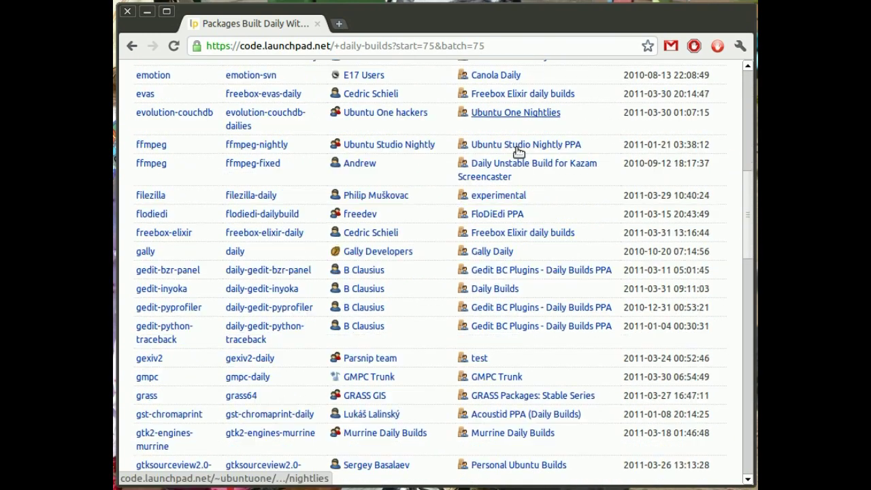
Step: Open the filezilla-daily recipe and review its latest builds and recipe contents
{"action": "left_click", "coordinate": [243, 196]}
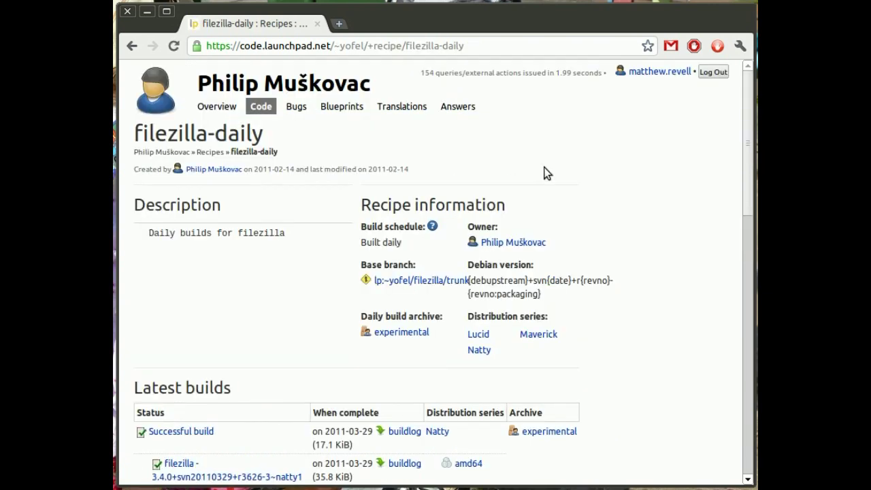
{"action": "scroll", "coordinate": [639, 162], "scroll_direction": "down", "scroll_amount": 5}
{"action": "scroll", "coordinate": [639, 157], "scroll_direction": "down", "scroll_amount": 5}
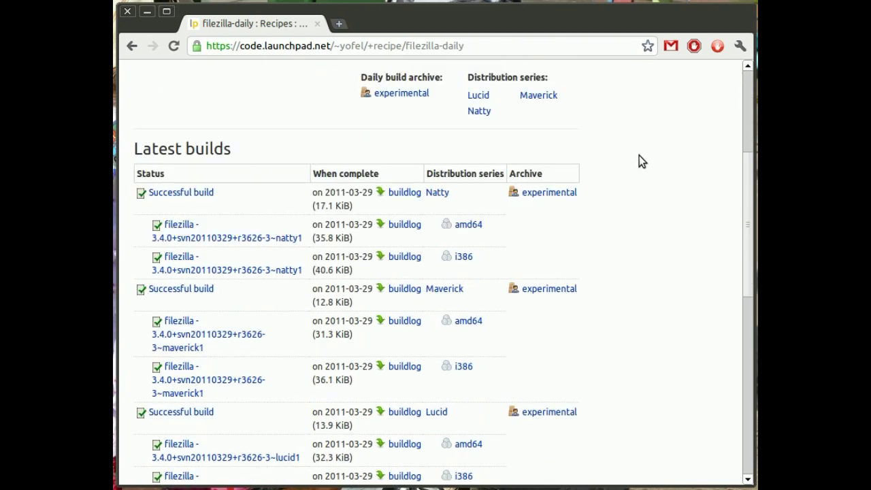
{"action": "scroll", "coordinate": [638, 156], "scroll_direction": "down", "scroll_amount": 9}
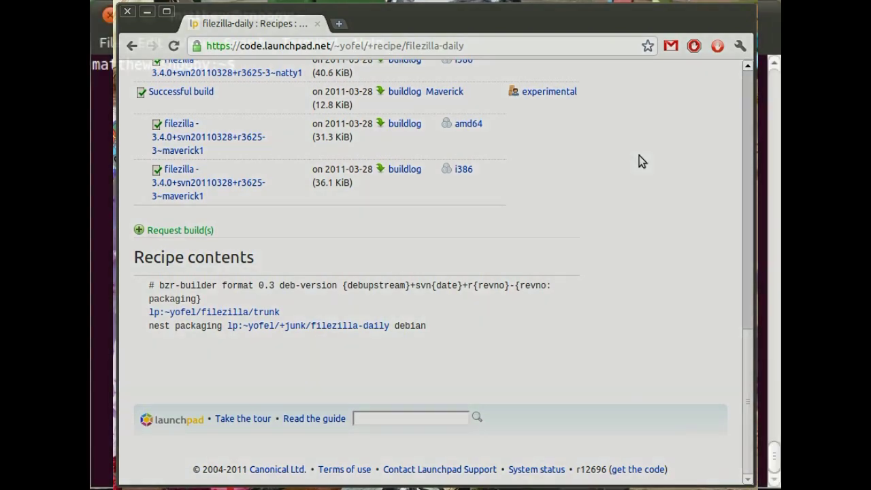
Step: In the terminal, create a directory named wikkid in the home folder and change into it
{"action": "type", "text": "mkdir wikk"}
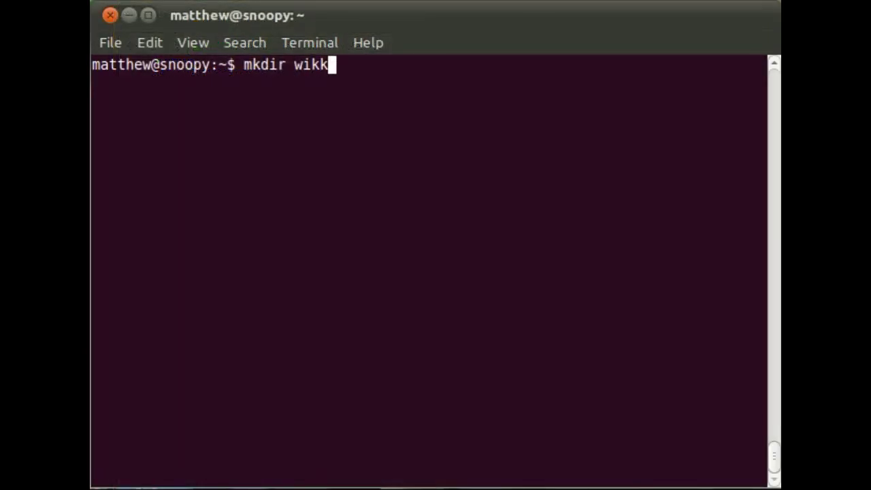
{"action": "type", "text": "id"}
{"action": "key", "text": "Return"}
{"action": "type", "text": "cd wi"}
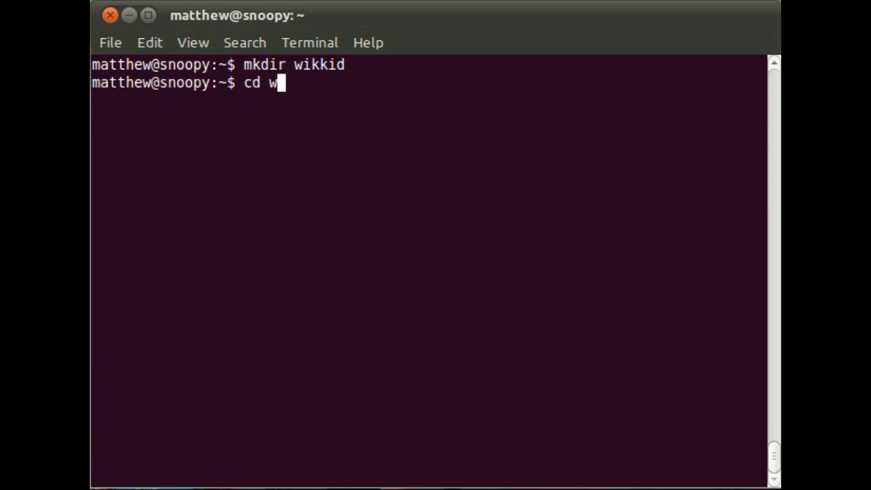
{"action": "key", "text": "Tab"}
{"action": "key", "text": "Return"}
Step: Start a new file named wikkid.recipe in the nano editor
{"action": "type", "text": "nan"}
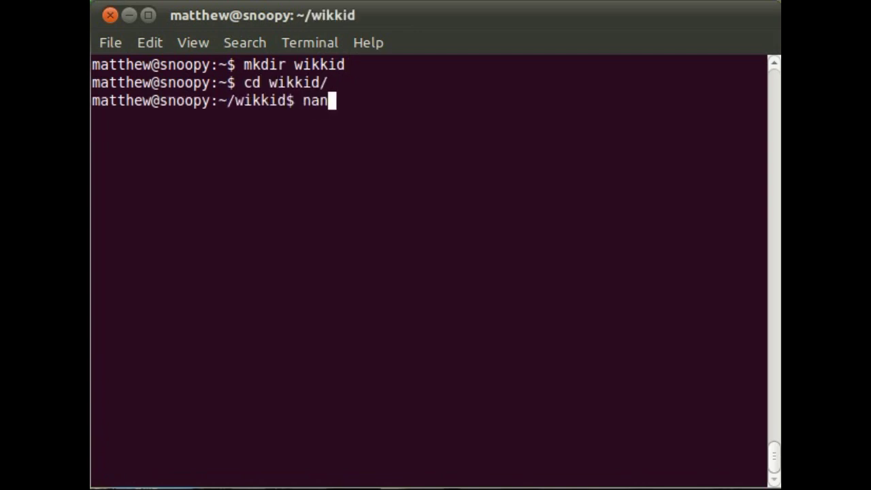
{"action": "type", "text": "o wikkid.recipe"}
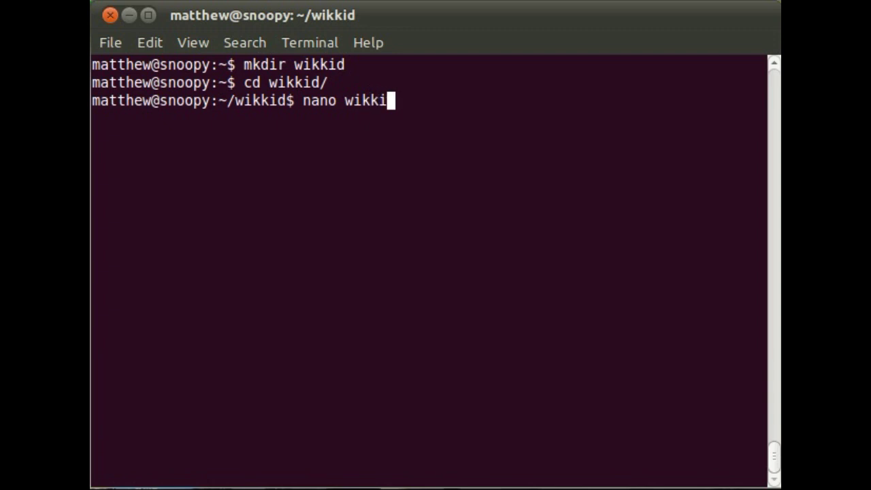
{"action": "key", "text": "Return"}
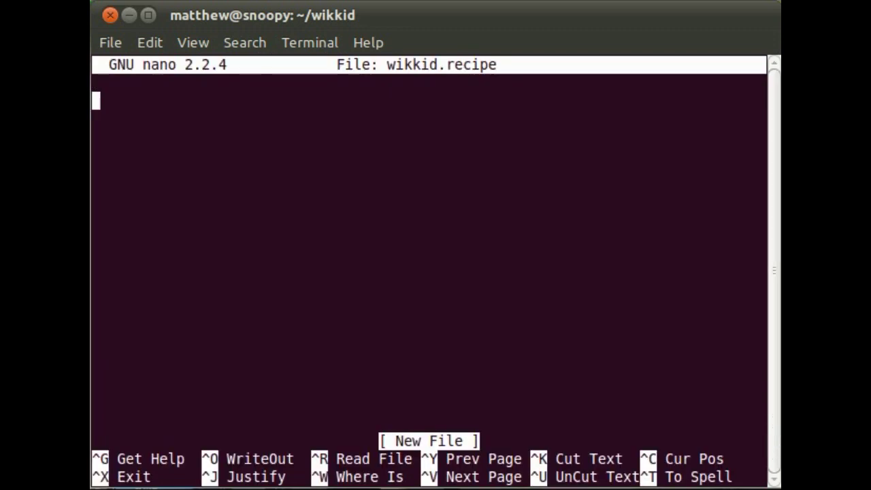
Step: Write the recipe header line "# bzr-builder format 0.3 deb-version {debupstream}+{revno}+{revno:packaging}"
{"action": "type", "text": "# bzr-builder"}
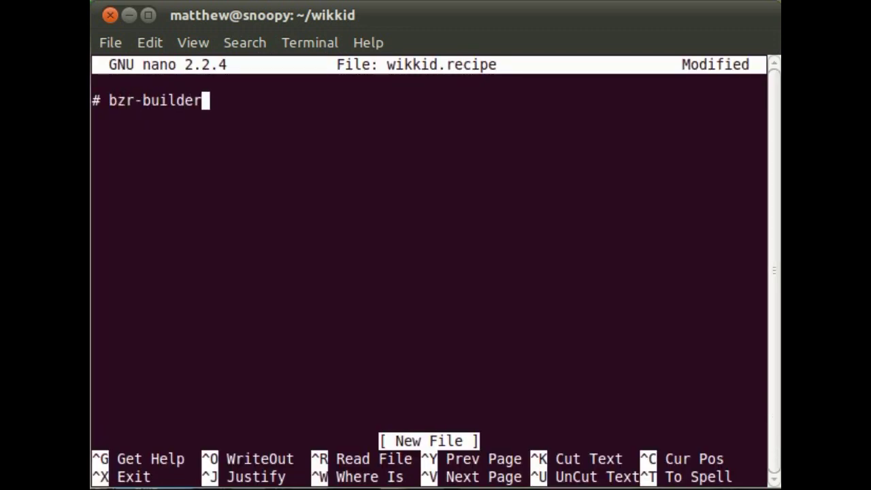
{"action": "type", "text": " forma"}
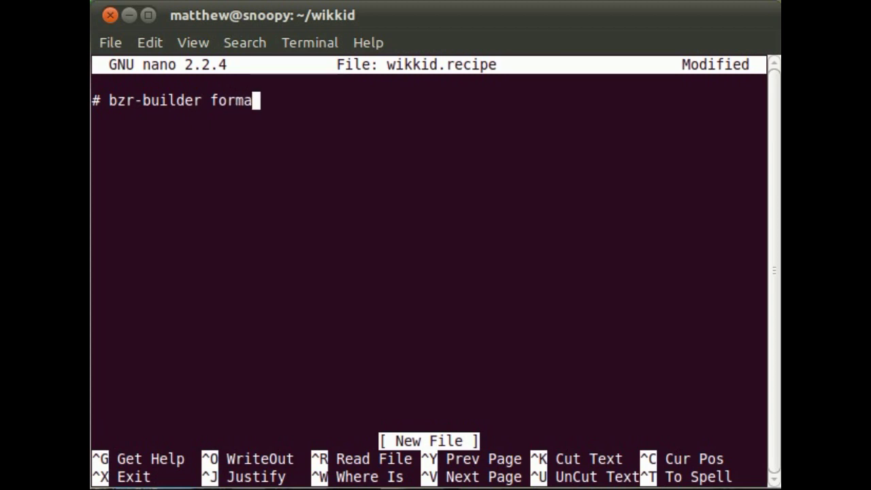
{"action": "type", "text": "t 0.3 deb-v"}
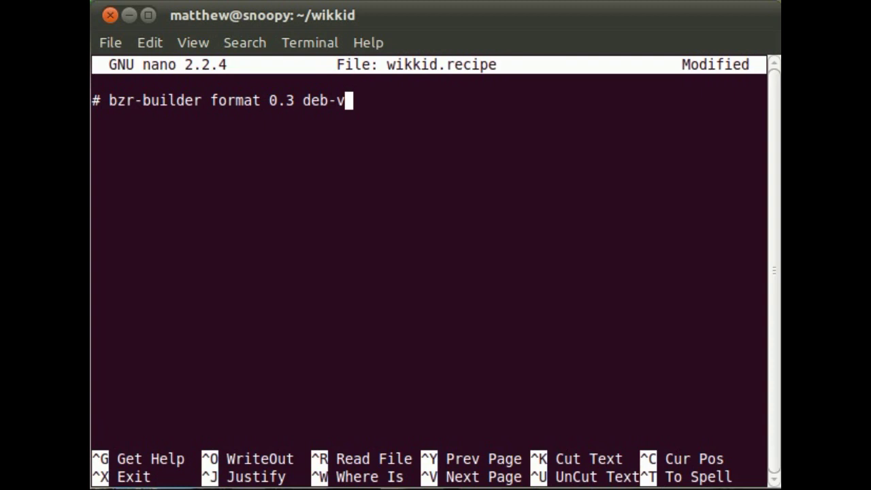
{"action": "type", "text": "ersion "}
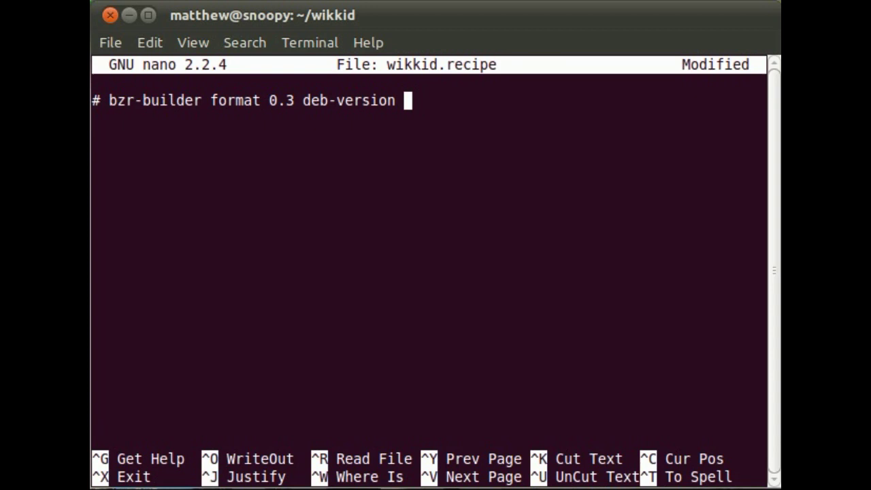
{"action": "type", "text": "{debu"}
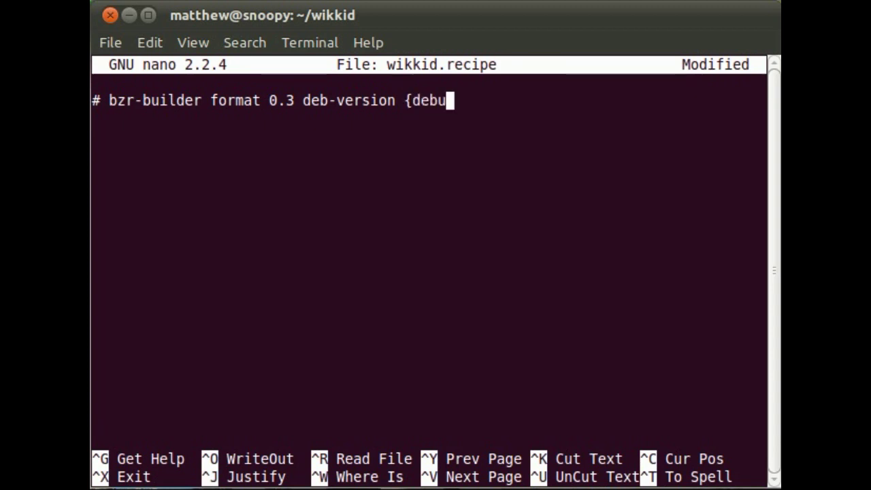
{"action": "type", "text": "pstream}"}
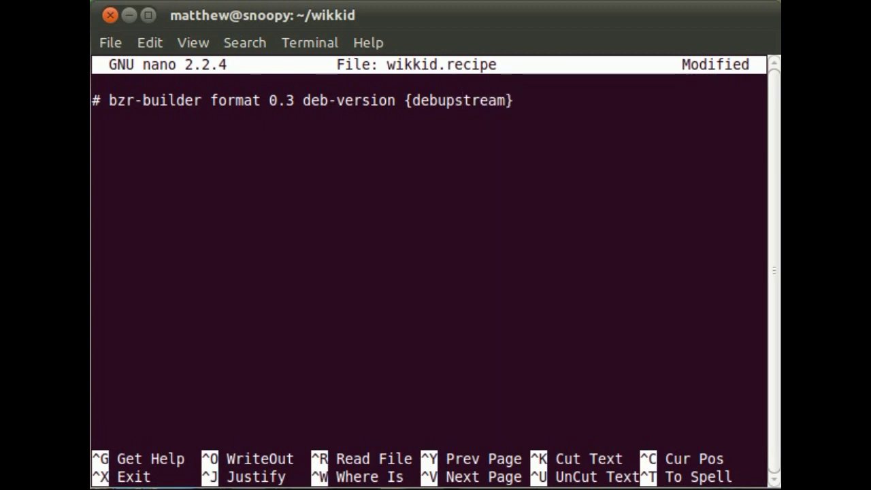
{"action": "type", "text": "+{revn"}
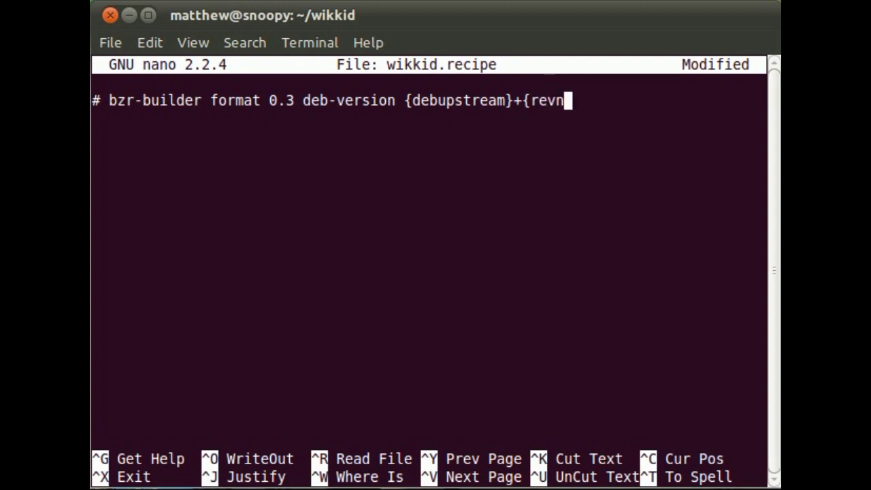
{"action": "type", "text": "o}+"}
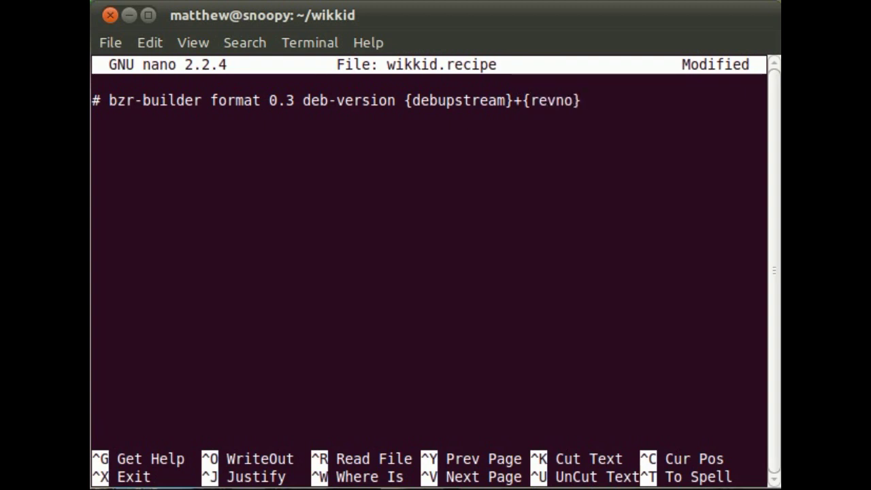
{"action": "type", "text": "{"}
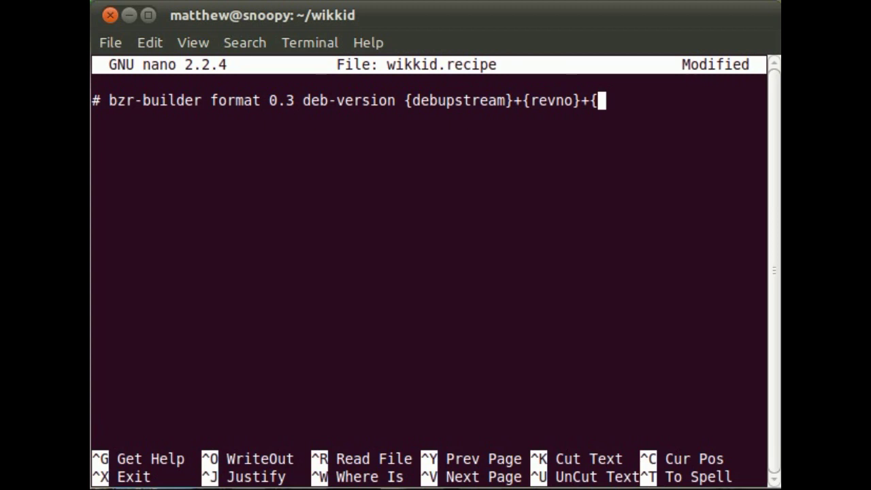
{"action": "type", "text": "revno:"}
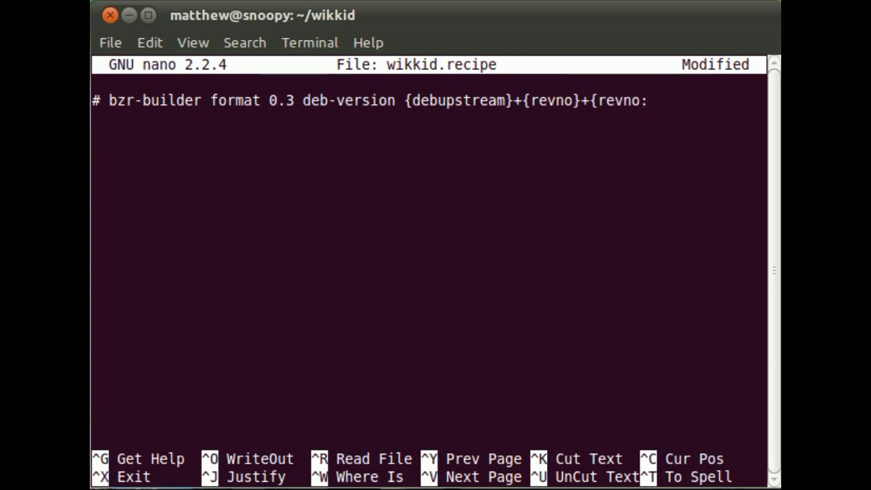
{"action": "type", "text": "packaging"}
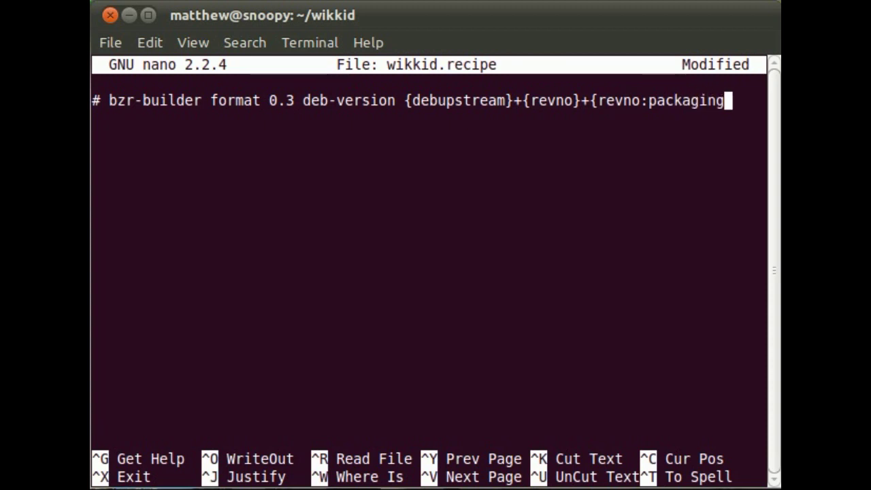
{"action": "type", "text": "}"}
Step: Add lp:wikkid as the base branch on its own line below the recipe header
{"action": "key", "text": "Return"}
{"action": "type", "text": "lp:wikkid"}
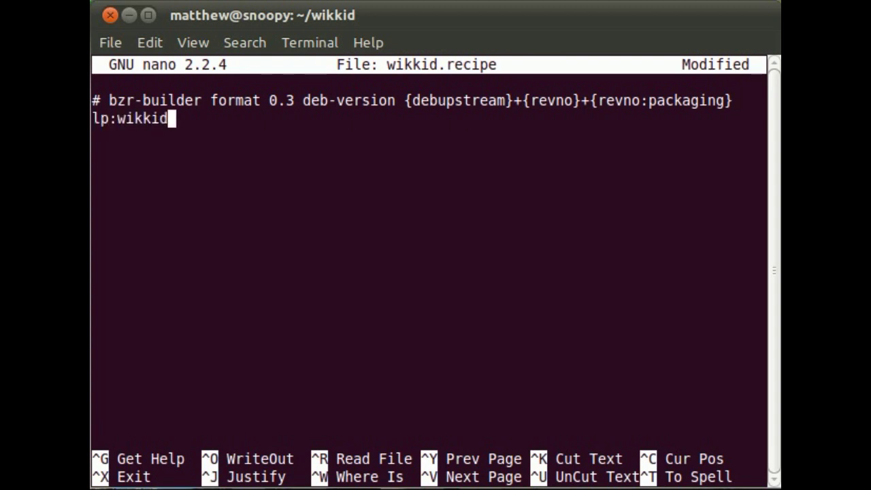
{"action": "key", "text": "Return"}
Step: Write the nest line "nest documentation lp:~some-person/wikkid/docs documentation" below the base branch
{"action": "type", "text": "nest"}
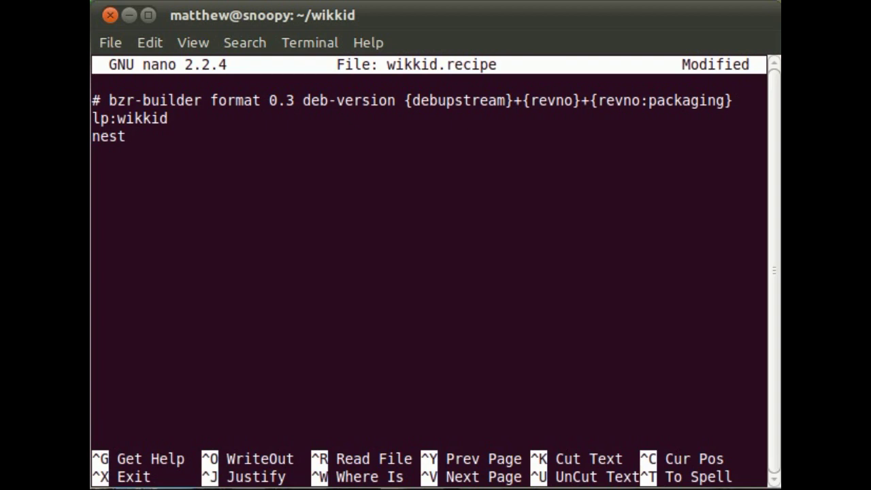
{"action": "type", "text": " documentation"}
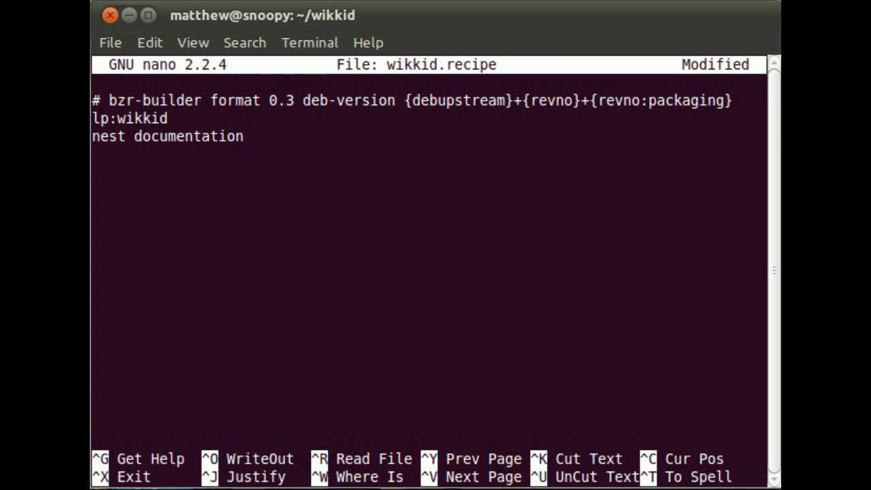
{"action": "type", "text": " lp:~some-person/w"}
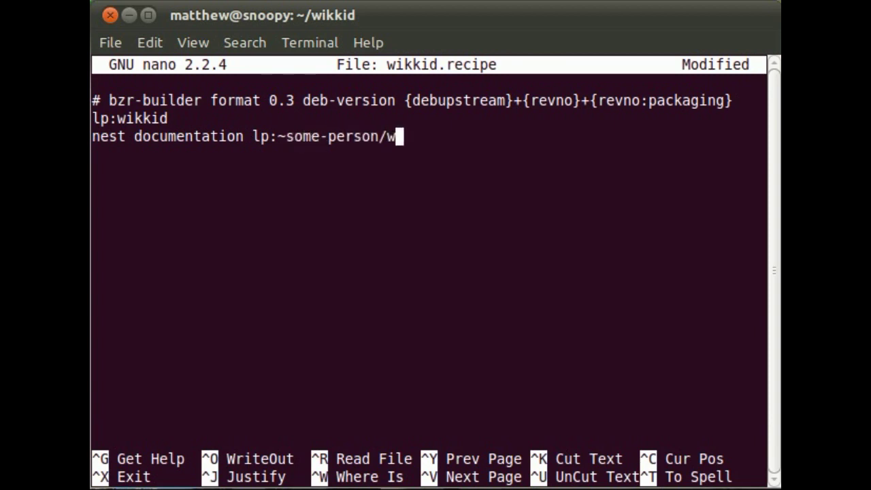
{"action": "type", "text": "ikkid/"}
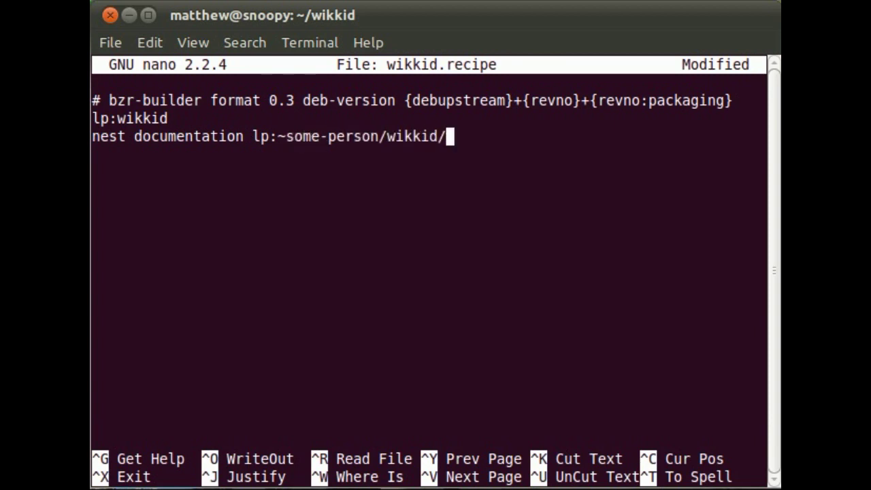
{"action": "type", "text": "docs"}
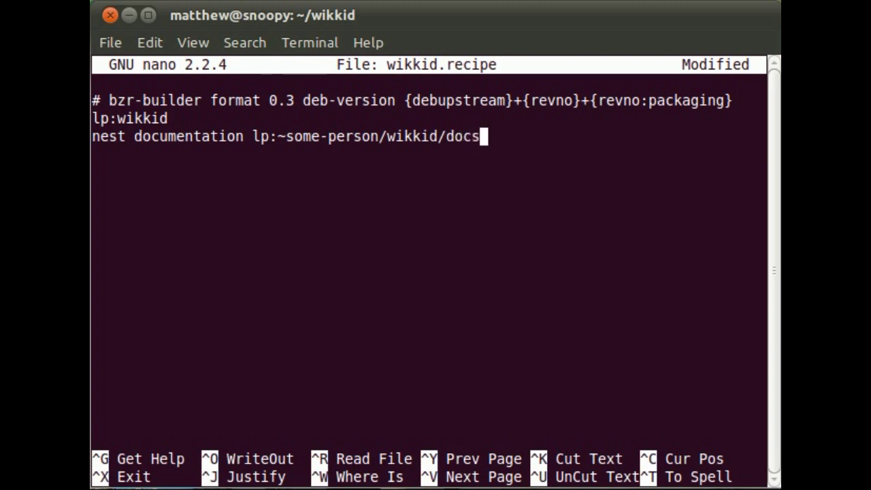
{"action": "type", "text": " documen"}
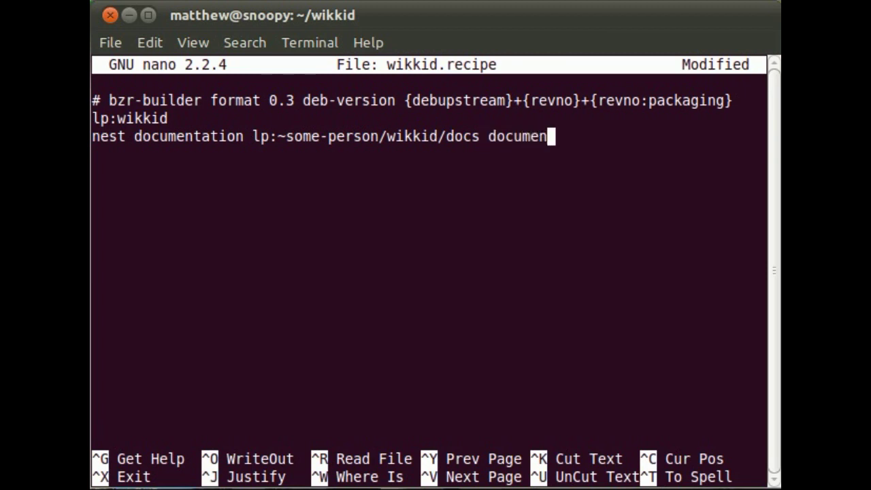
{"action": "type", "text": "tation"}
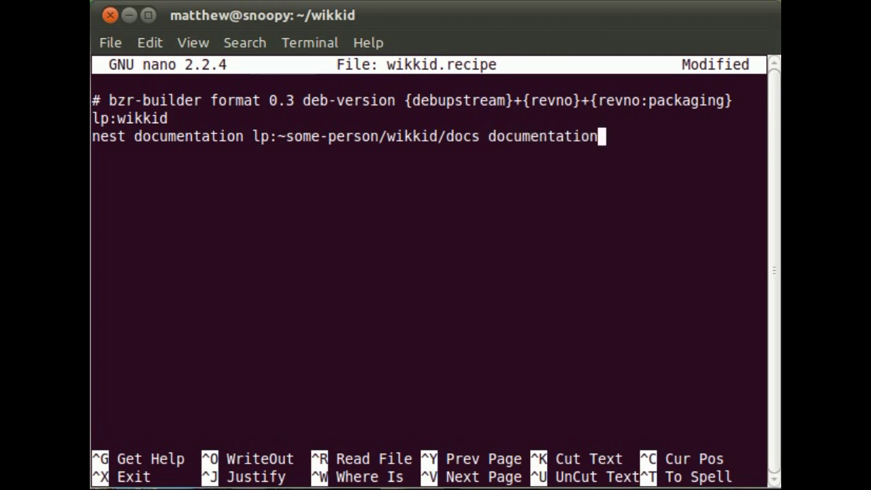
Step: Replace the documentation nest line with the start of a packaging instruction, "nest-part packaging"
{"action": "key", "text": "BackSpace"}
{"action": "key", "text": "BackSpace"}
{"action": "key", "text": "BackSpace"}
{"action": "key", "text": "BackSpace"}
{"action": "key", "text": "BackSpace"}
{"action": "key", "text": "BackSpace"}
{"action": "key", "text": "BackSpace"}
{"action": "key", "text": "BackSpace"}
{"action": "key", "text": "BackSpace"}
{"action": "key", "text": "BackSpace"}
{"action": "key", "text": "BackSpace"}
{"action": "key", "text": "BackSpace"}
{"action": "key", "text": "BackSpace"}
{"action": "key", "text": "BackSpace"}
{"action": "key", "text": "BackSpace"}
{"action": "key", "text": "BackSpace"}
{"action": "key", "text": "BackSpace"}
{"action": "key", "text": "BackSpace"}
{"action": "key", "text": "BackSpace"}
{"action": "key", "text": "BackSpace"}
{"action": "key", "text": "BackSpace"}
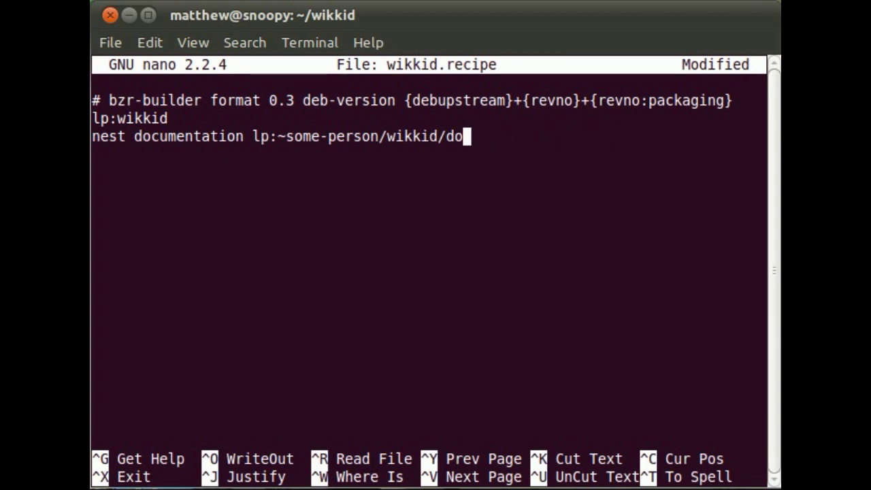
{"action": "key", "text": "BackSpace"}
{"action": "key", "text": "BackSpace"}
{"action": "type", "text": "-p"}
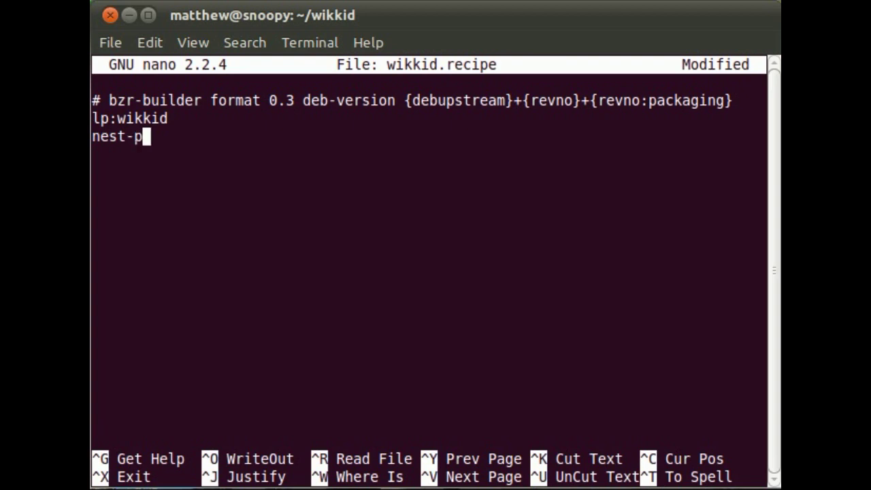
{"action": "type", "text": "art packaging"}
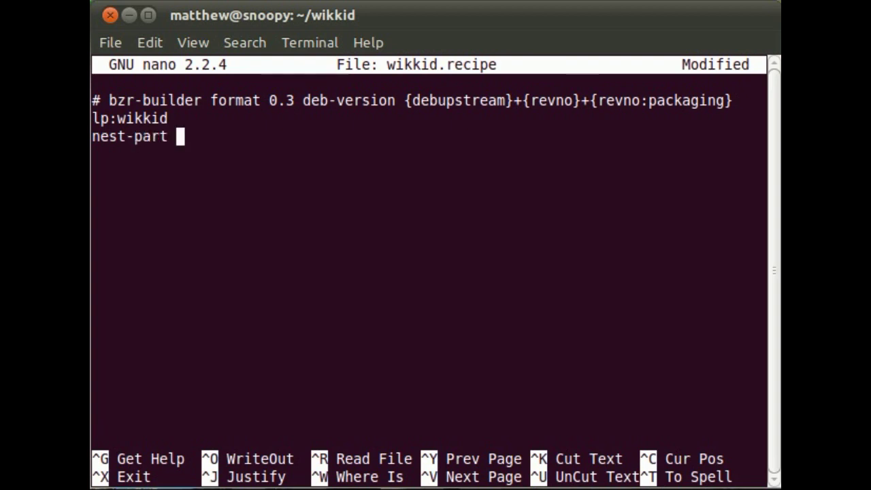
Step: Examine the packaging name in the nest-part line and the matching {revno:packaging} variable in the recipe header
{"action": "key", "text": "Left"}
{"action": "key", "text": "Left"}
{"action": "key", "text": "Left"}
{"action": "key", "text": "Left"}
{"action": "key", "text": "Left"}
{"action": "key", "text": "Left"}
{"action": "key", "text": "Left"}
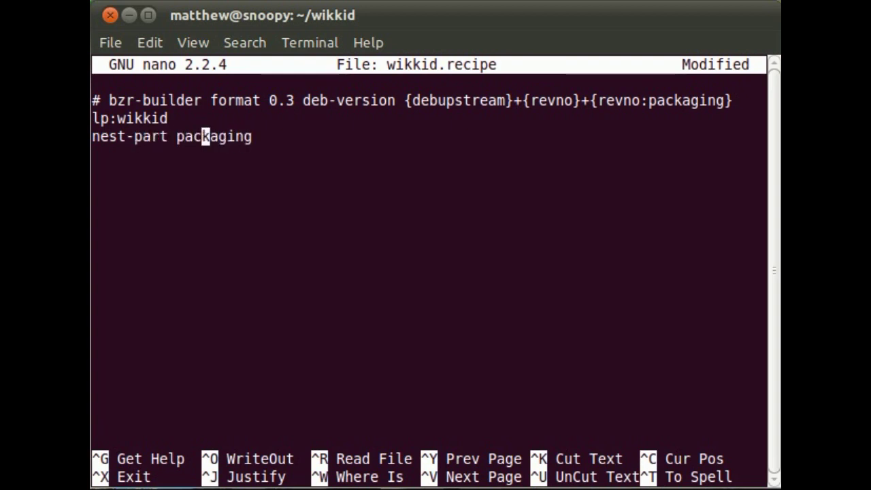
{"action": "key", "text": "Left"}
{"action": "key", "text": "Left"}
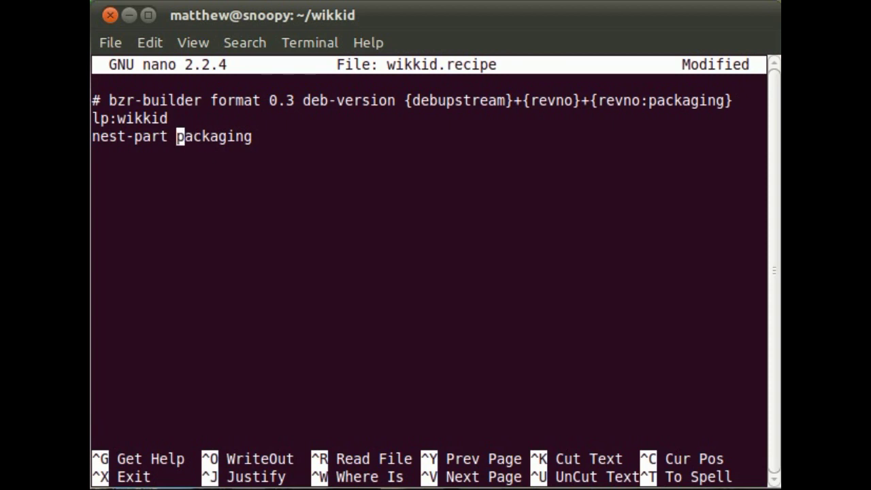
{"action": "key", "text": "Up"}
{"action": "key", "text": "Up"}
{"action": "key", "text": "End"}
{"action": "key", "text": "Left"}
{"action": "key", "text": "Left"}
{"action": "key", "text": "Left"}
{"action": "key", "text": "Left"}
{"action": "key", "text": "Left"}
{"action": "key", "text": "Left"}
{"action": "key", "text": "Left"}
{"action": "key", "text": "Left"}
{"action": "key", "text": "Left"}
{"action": "key", "text": "Left"}
{"action": "key", "text": "Down"}
{"action": "key", "text": "Down"}
Step: Complete the nest-part line with the branch lp:ubuntu/maverick/wikkid, followed by "debian debian" as the source and target directories
{"action": "type", "text": "lp:"}
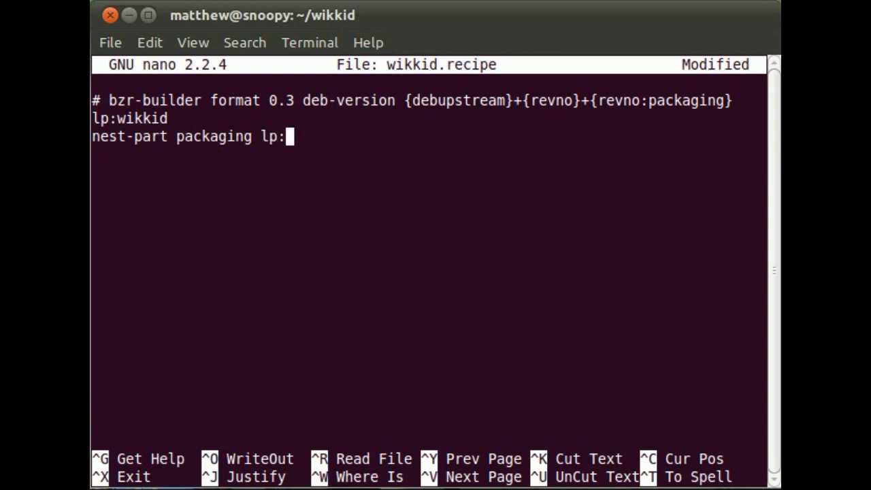
{"action": "type", "text": "ubuntu/mav"}
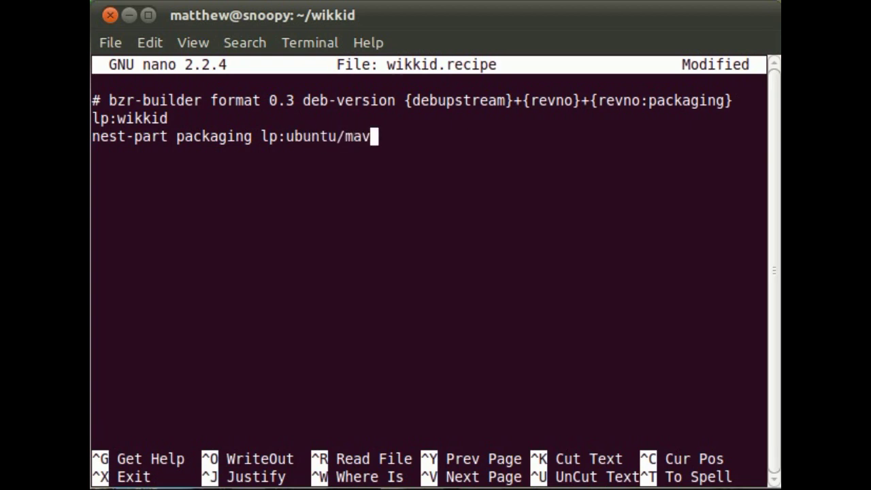
{"action": "type", "text": "erick/wikkid"}
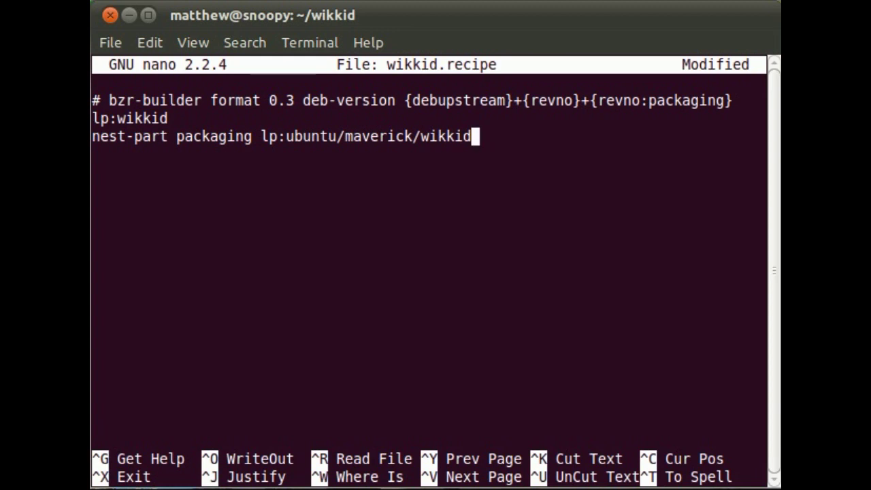
{"action": "type", "text": " debia"}
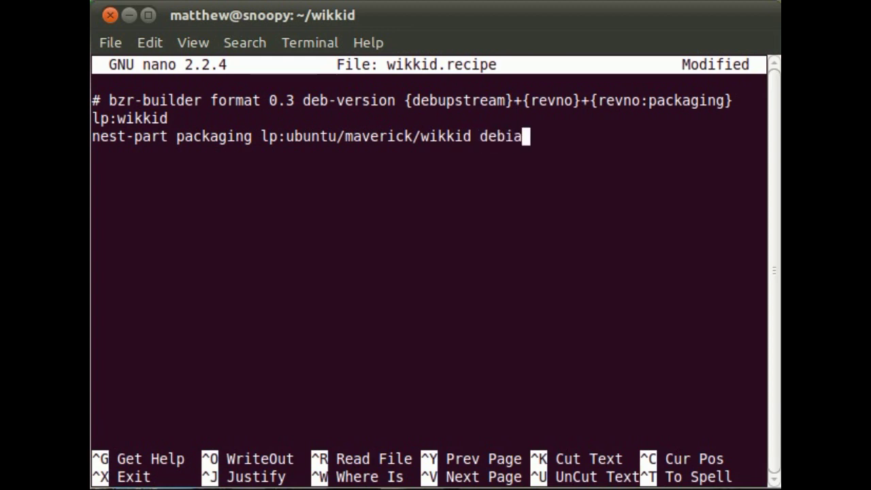
{"action": "type", "text": "n deb"}
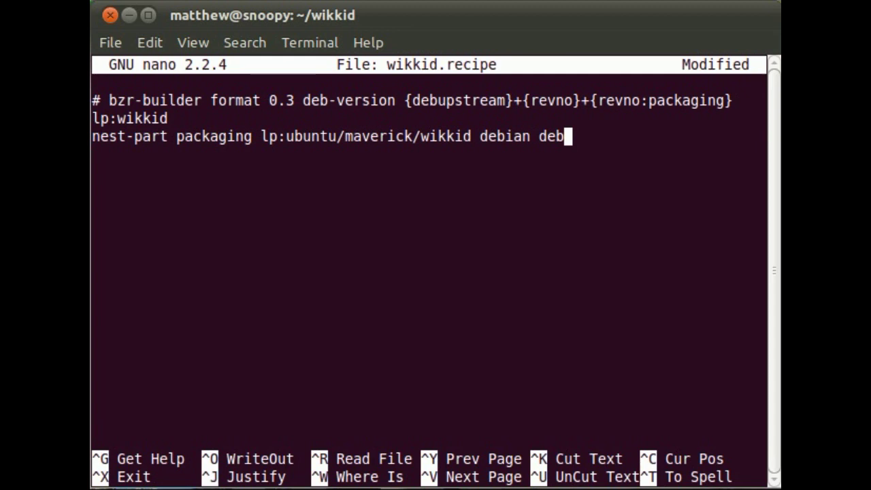
{"action": "type", "text": "ian"}
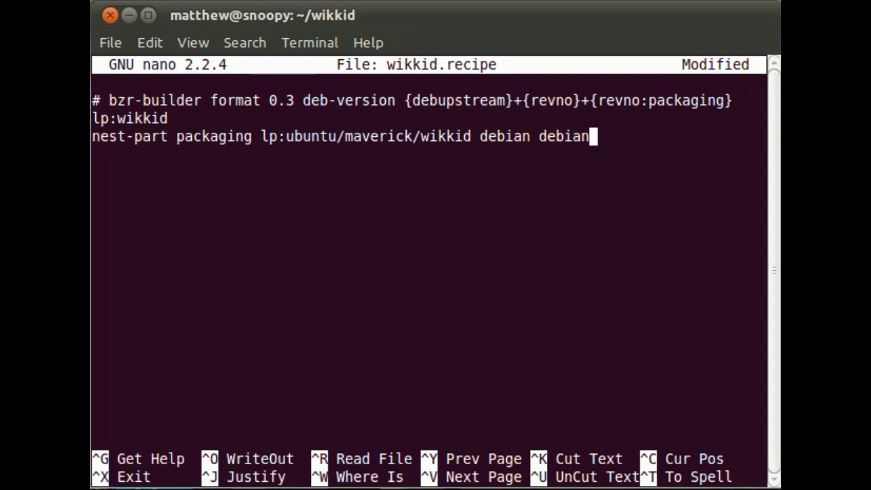
Step: Replace the whole nest-part line with "merge packaging lp:~thumper/wikkid/debian"
{"action": "key", "text": "BackSpace"}
{"action": "key", "text": "BackSpace"}
{"action": "key", "text": "BackSpace"}
{"action": "key", "text": "BackSpace"}
{"action": "key", "text": "BackSpace"}
{"action": "key", "text": "BackSpace"}
{"action": "key", "text": "BackSpace"}
{"action": "key", "text": "BackSpace"}
{"action": "key", "text": "BackSpace"}
{"action": "key", "text": "BackSpace"}
{"action": "key", "text": "BackSpace"}
{"action": "key", "text": "BackSpace"}
{"action": "key", "text": "BackSpace"}
{"action": "key", "text": "BackSpace"}
{"action": "key", "text": "BackSpace"}
{"action": "key", "text": "BackSpace"}
{"action": "key", "text": "BackSpace"}
{"action": "key", "text": "BackSpace"}
{"action": "key", "text": "BackSpace"}
{"action": "key", "text": "BackSpace"}
{"action": "key", "text": "BackSpace"}
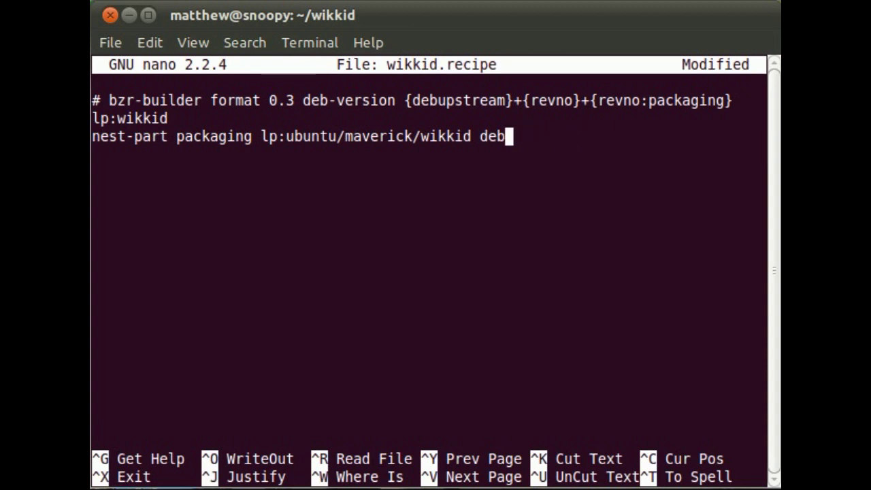
{"action": "key", "text": "BackSpace"}
{"action": "key", "text": "BackSpace"}
{"action": "key", "text": "BackSpace"}
{"action": "key", "text": "BackSpace"}
{"action": "key", "text": "BackSpace"}
{"action": "key", "text": "BackSpace"}
{"action": "key", "text": "BackSpace"}
{"action": "key", "text": "BackSpace"}
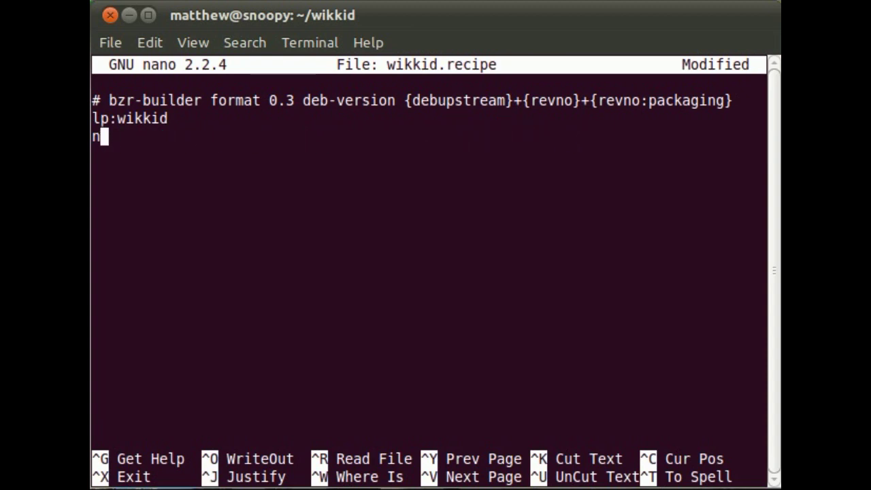
{"action": "type", "text": "merge packaging lp"}
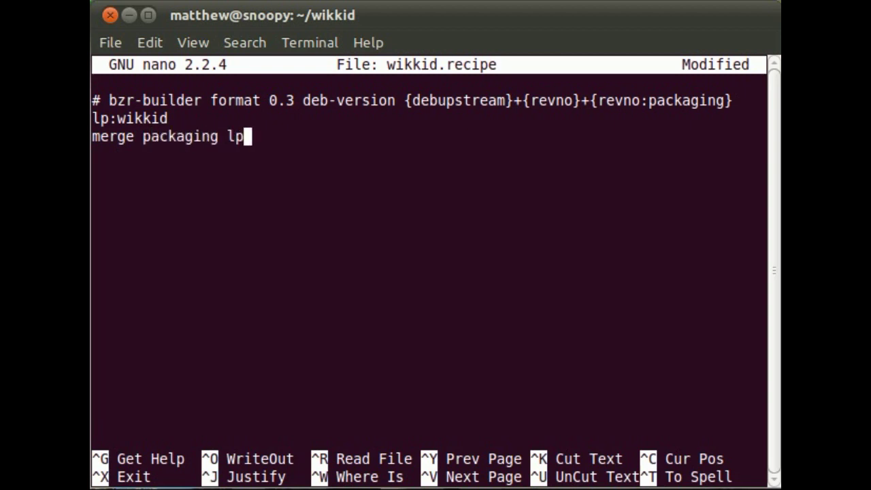
{"action": "type", "text": ":~th"}
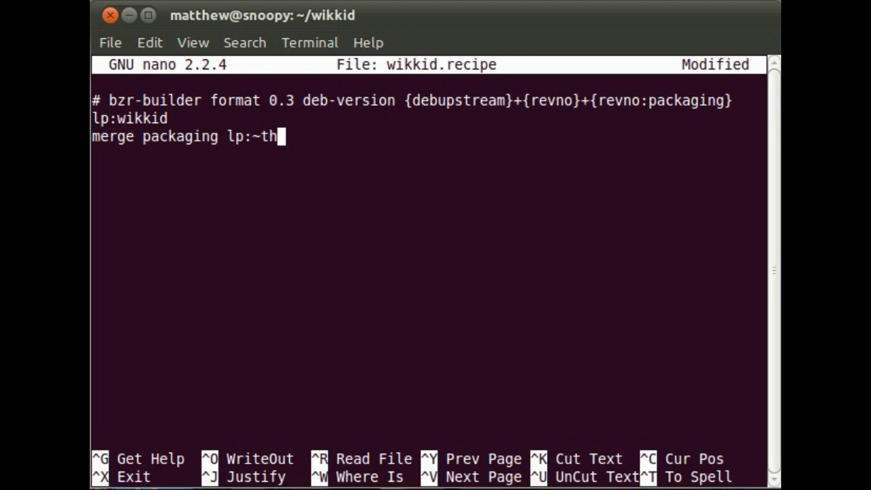
{"action": "type", "text": "umper/wikkid/deb"}
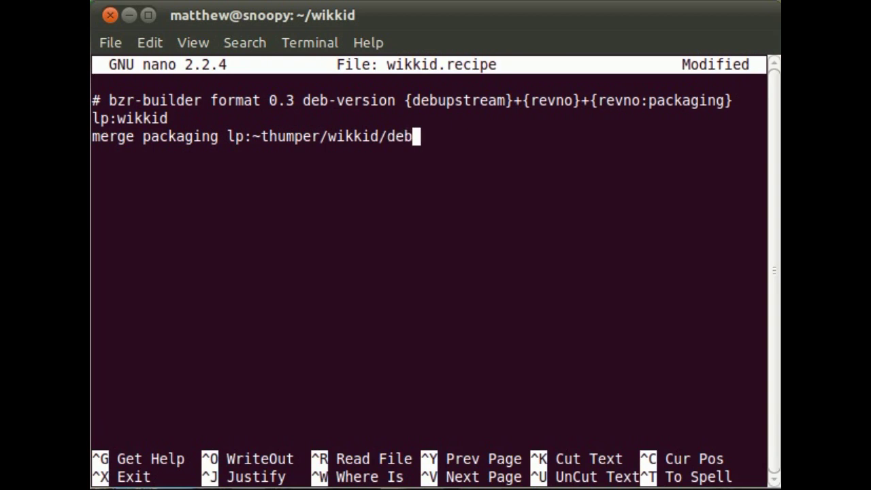
{"action": "type", "text": "ian"}
Step: Save the recipe as wikkid.recipe and exit the editor
{"action": "key", "text": "ctrl+x"}
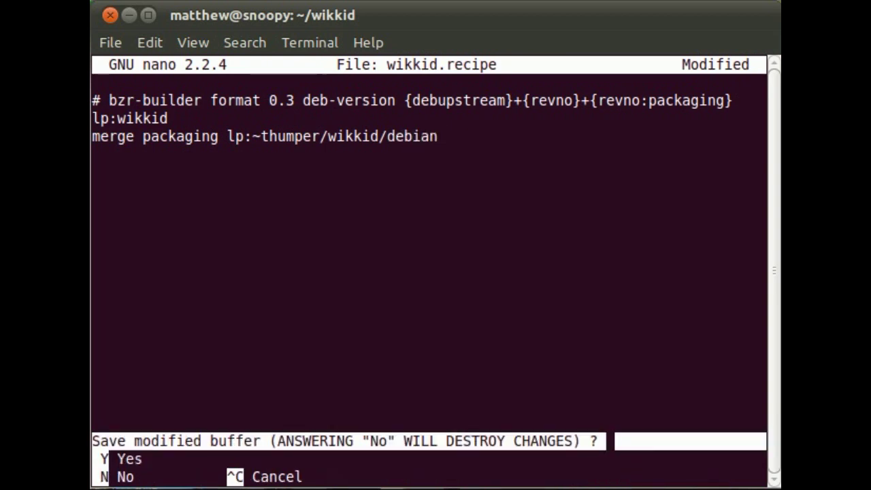
{"action": "key", "text": "y"}
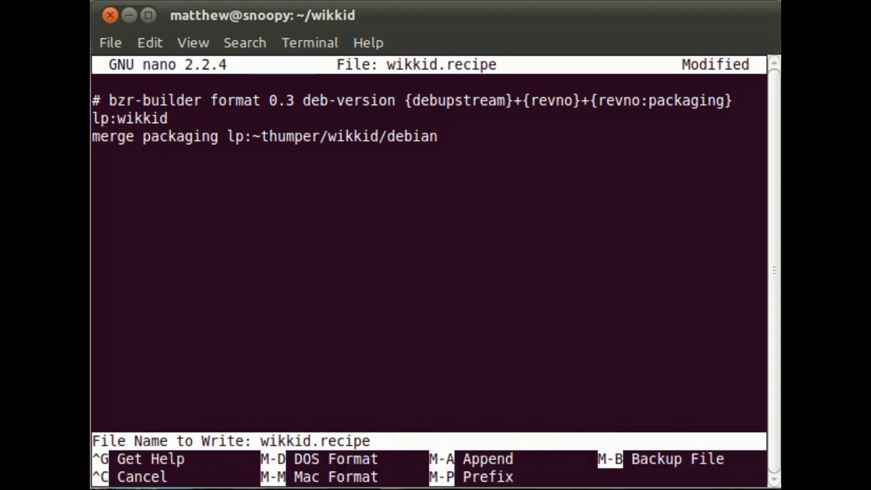
{"action": "key", "text": "Return"}
Step: Print the contents of wikkid.recipe in the terminal with cat
{"action": "type", "text": "cat w"}
{"action": "key", "text": "Tab"}
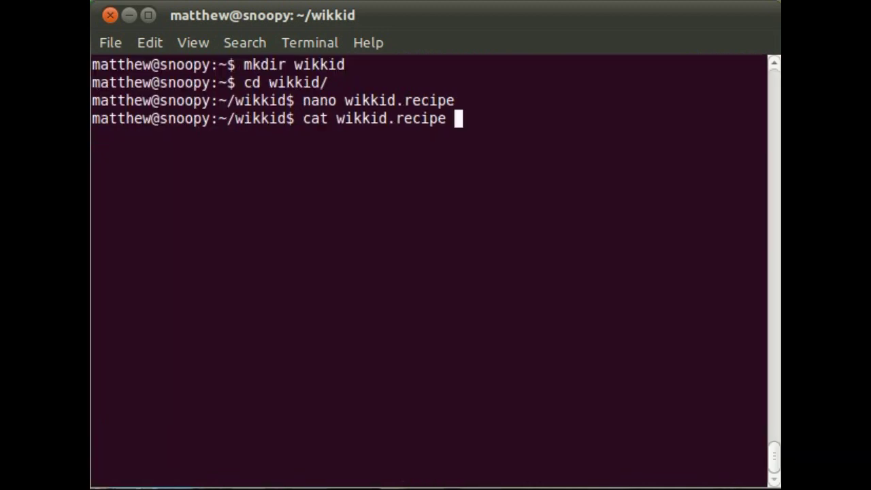
{"action": "key", "text": "Return"}
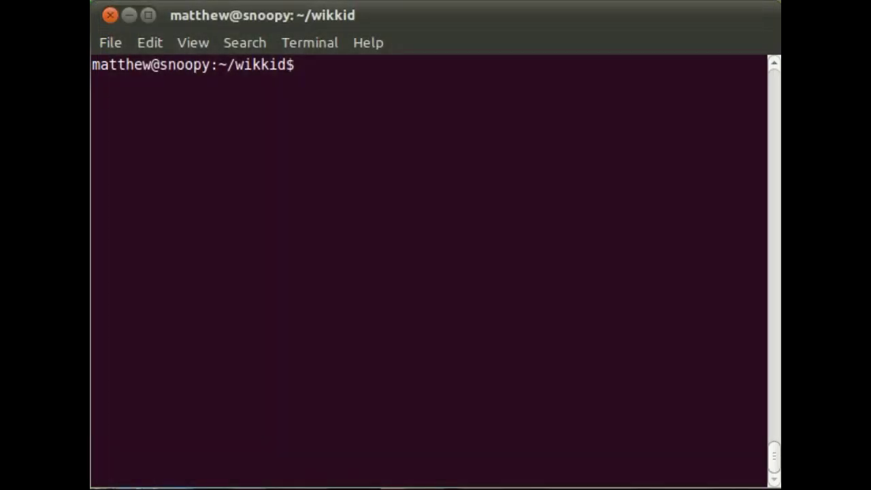
Step: Build the source package from the recipe by running "bzr dailydeb wikkid.recipe working-dir"
{"action": "type", "text": "bzr dailydeb"}
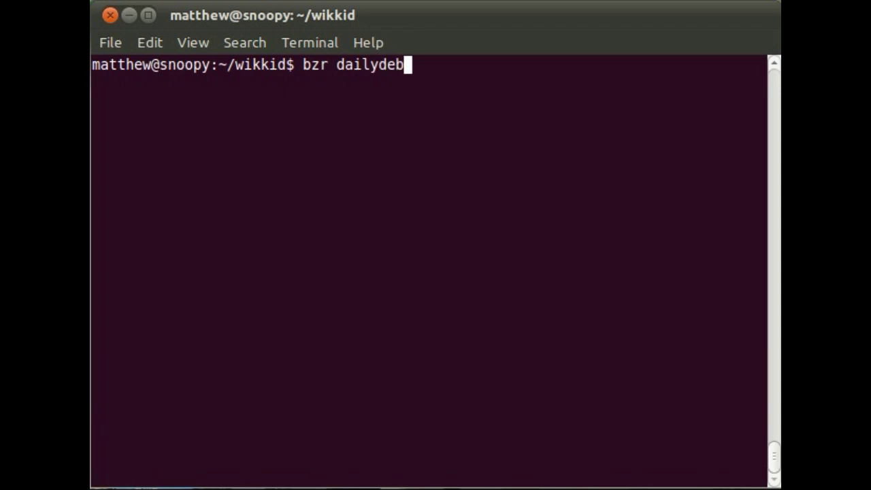
{"action": "type", "text": " wi"}
{"action": "key", "text": "Tab"}
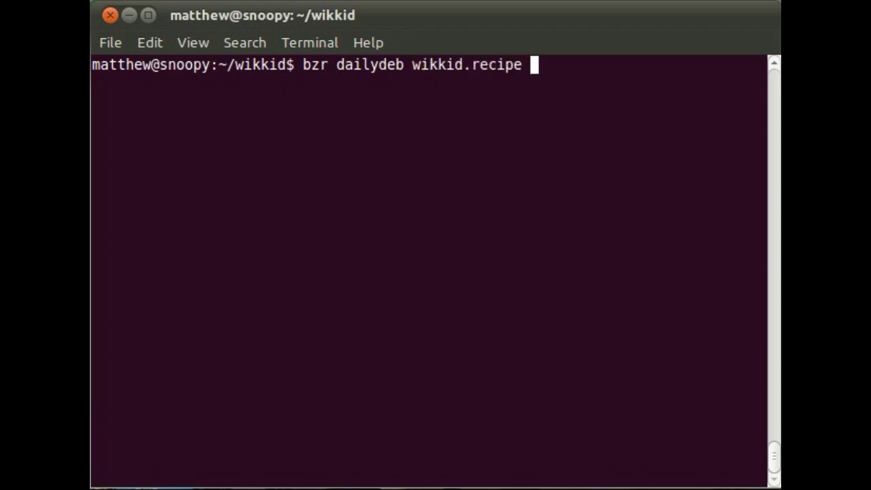
{"action": "type", "text": "working-di"}
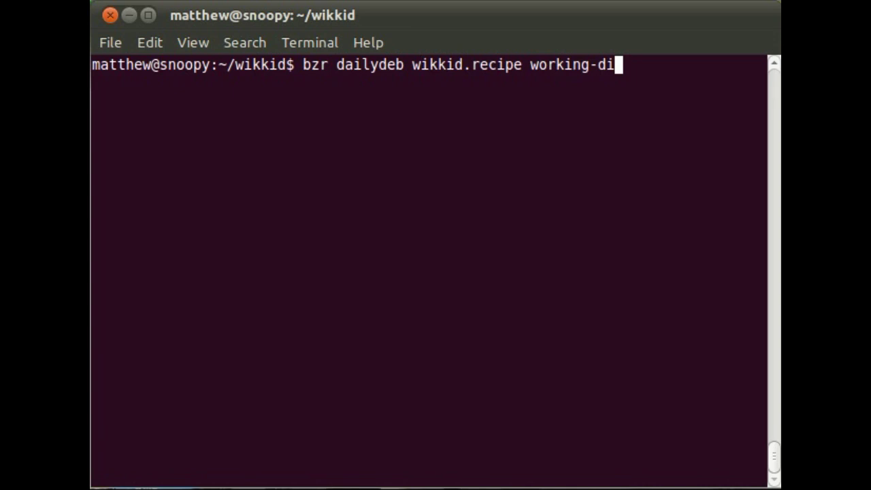
{"action": "type", "text": "r"}
{"action": "key", "text": "Return"}
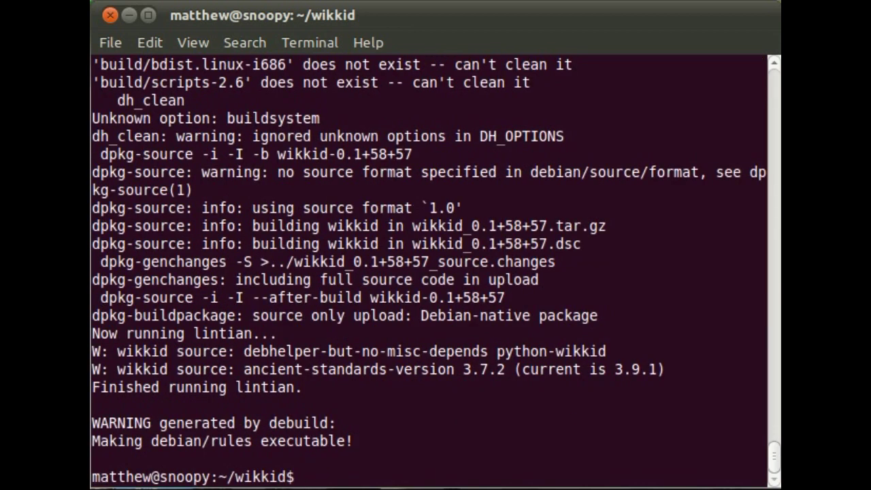
Step: List the contents of the working-dir directory
{"action": "type", "text": "ls w"}
{"action": "key", "text": "Tab"}
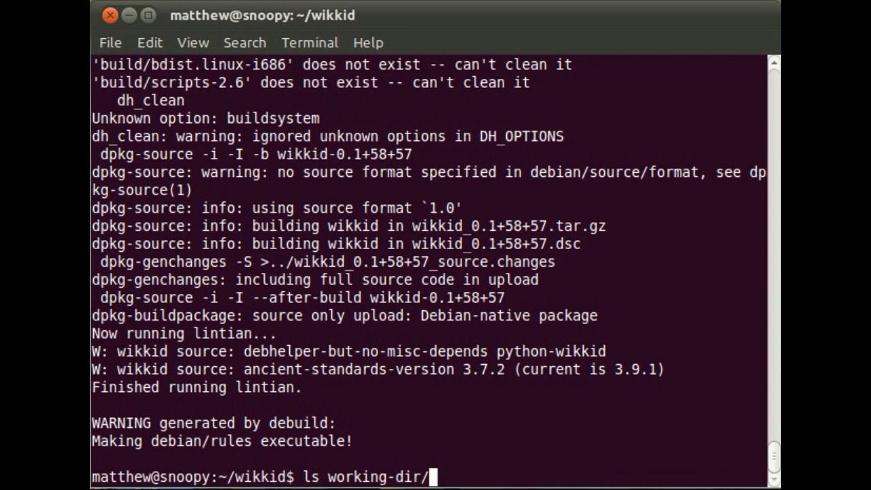
{"action": "key", "text": "Return"}
Step: List the contents of the wikkid-{debupstream}+{revno}+{revno:packaging} source directory inside working-dir
{"action": "type", "text": "l"}
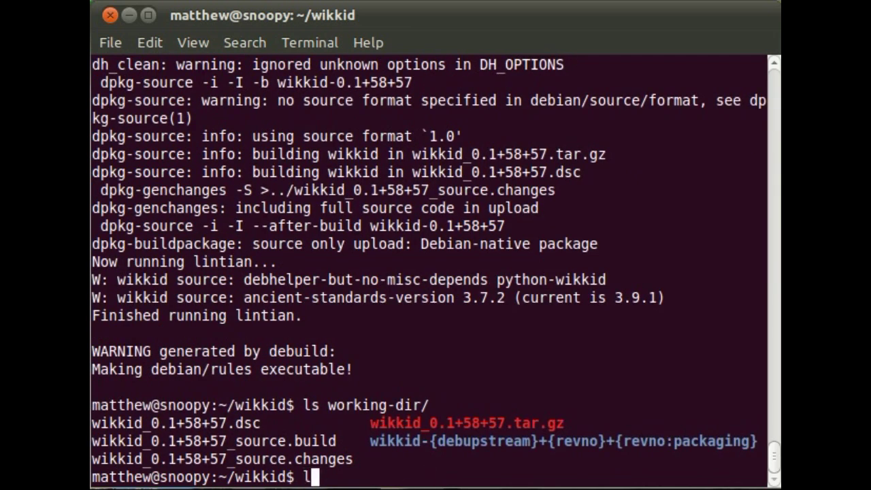
{"action": "type", "text": "s w"}
{"action": "key", "text": "Tab"}
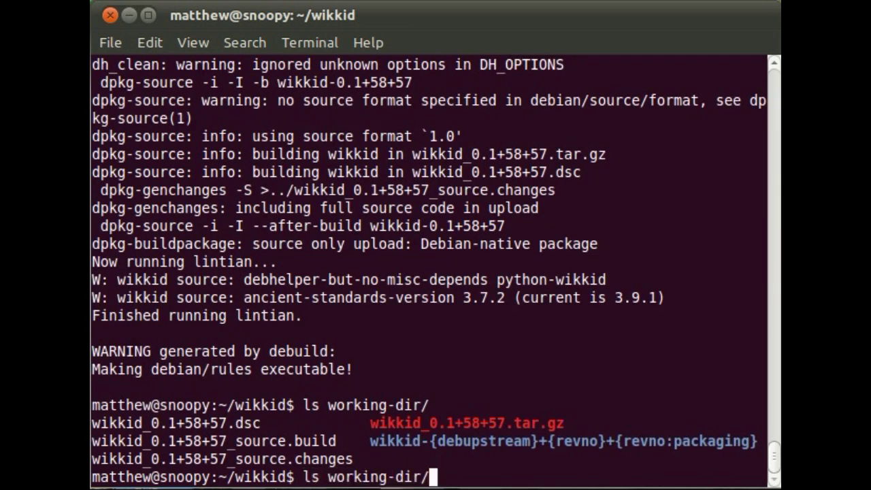
{"action": "type", "text": "wikkid-"}
{"action": "key", "text": "Tab"}
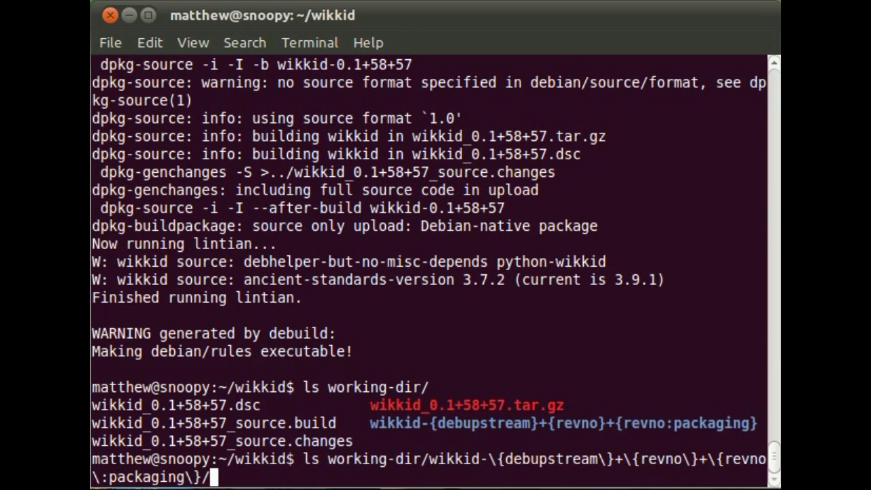
{"action": "key", "text": "Return"}
Step: List the debian subdirectory of that wikkid source directory
{"action": "key", "text": "Up"}
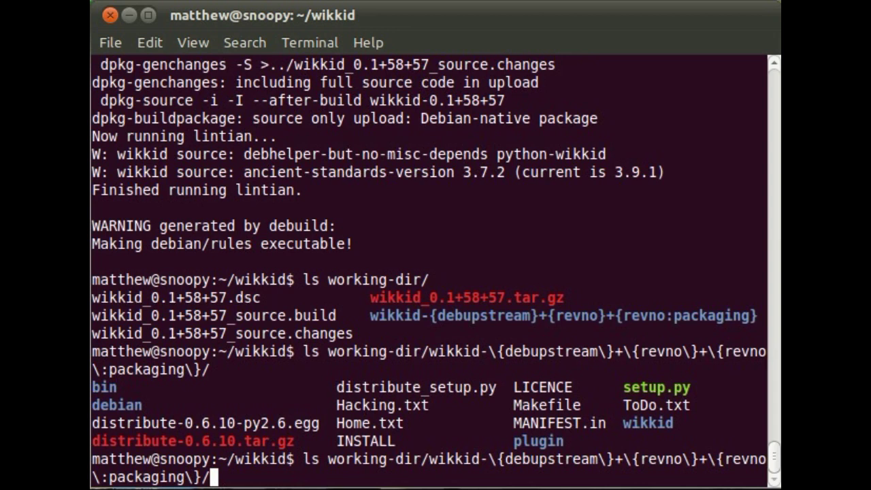
{"action": "type", "text": "debian/"}
{"action": "key", "text": "Return"}
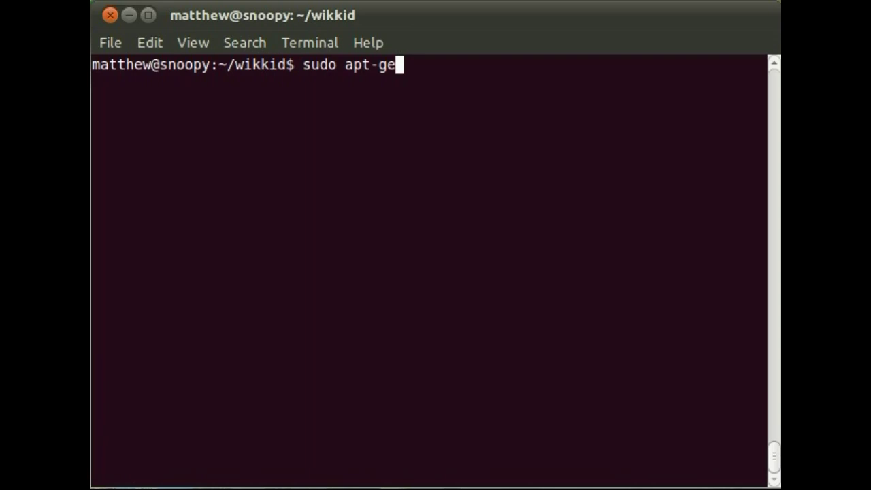
Step: Install the pbuilder package with "sudo apt-get install pbuilder" and accept the installation
{"action": "type", "text": "t install pbuilde"}
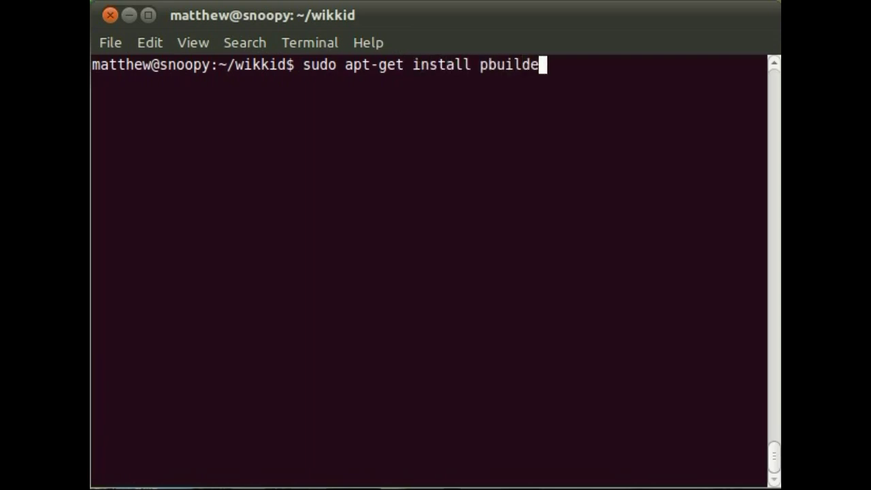
{"action": "type", "text": "r"}
{"action": "key", "text": "Return"}
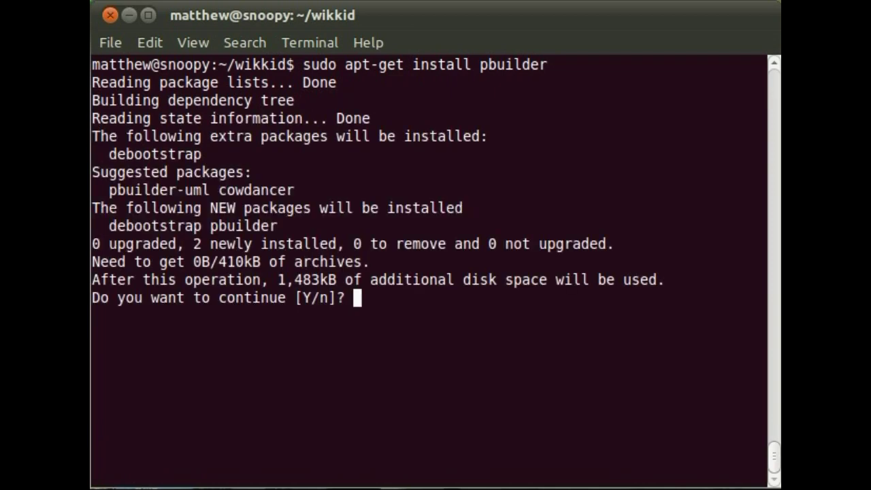
{"action": "type", "text": "y"}
{"action": "key", "text": "Return"}
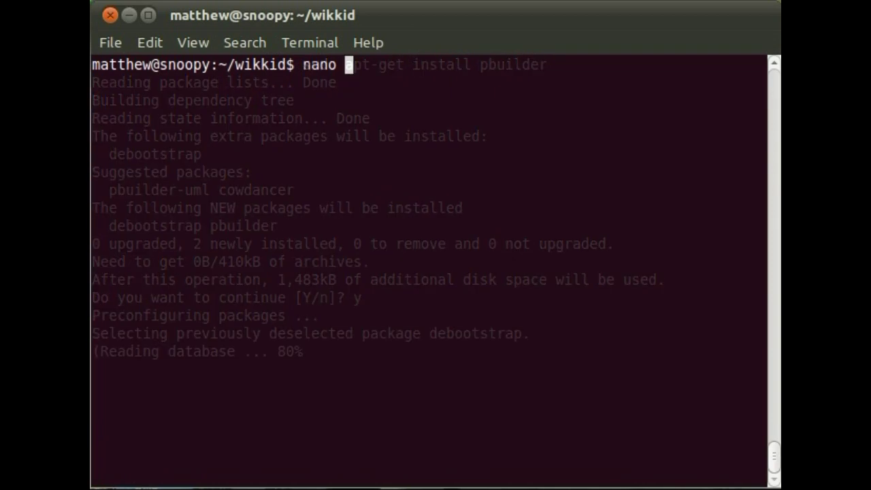
Step: Create ~/.pbuilderrc in nano with the line COMPONENTS="main universe multiverse restricted" and save it
{"action": "type", "text": "~/.pbuilderrc"}
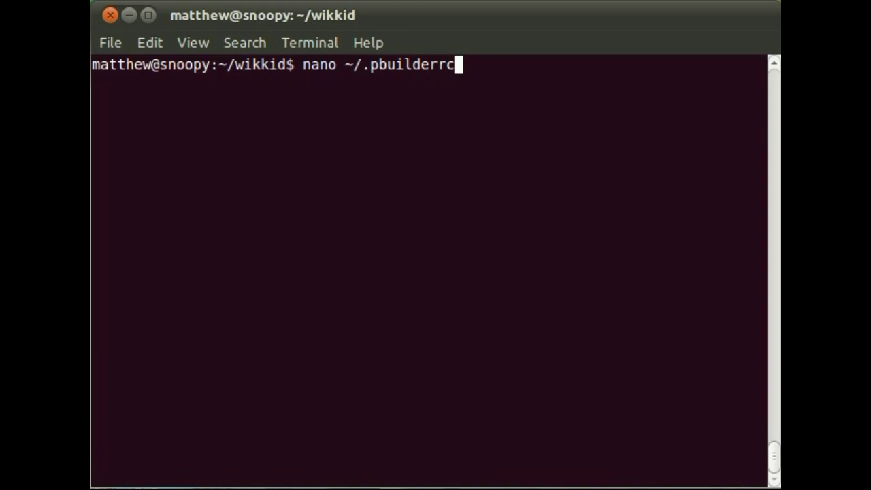
{"action": "key", "text": "Return"}
{"action": "type", "text": "COMPONEN"}
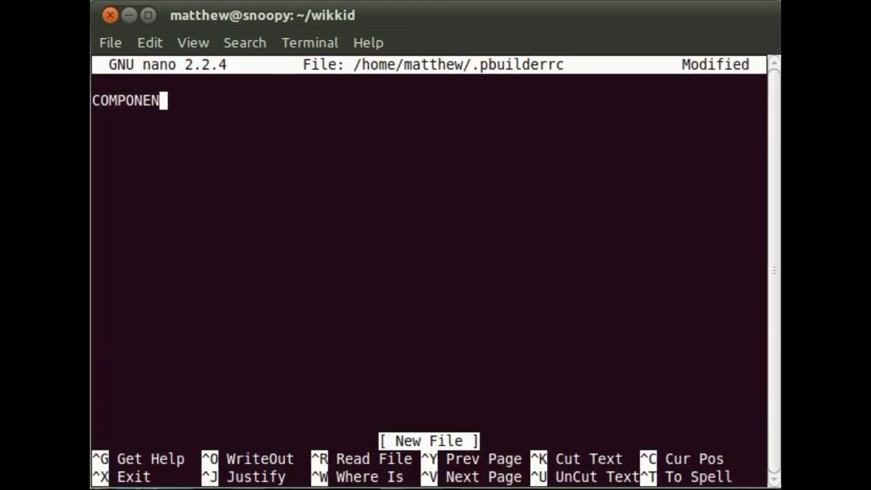
{"action": "type", "text": "TS=\"main "}
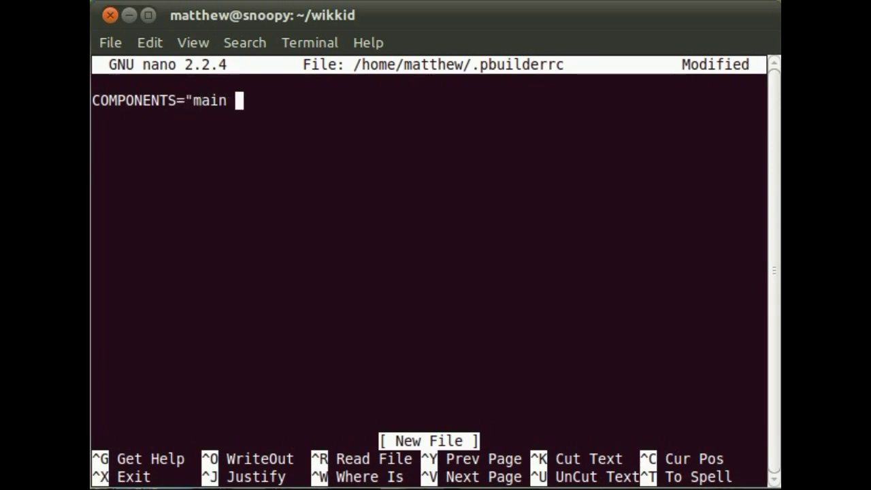
{"action": "type", "text": "universe"}
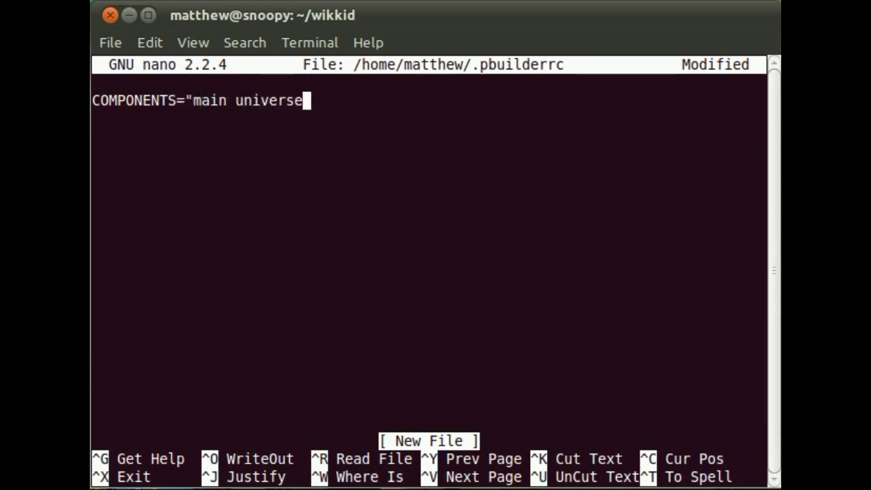
{"action": "type", "text": " multiver"}
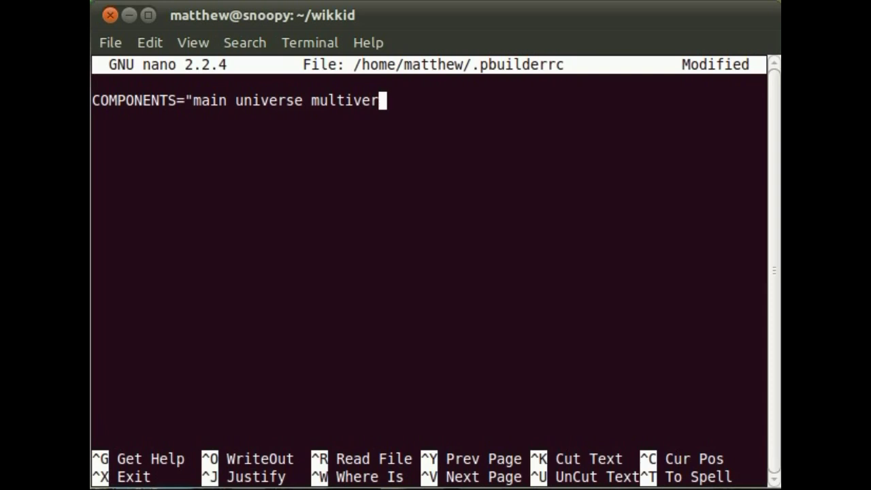
{"action": "type", "text": "se restricted\""}
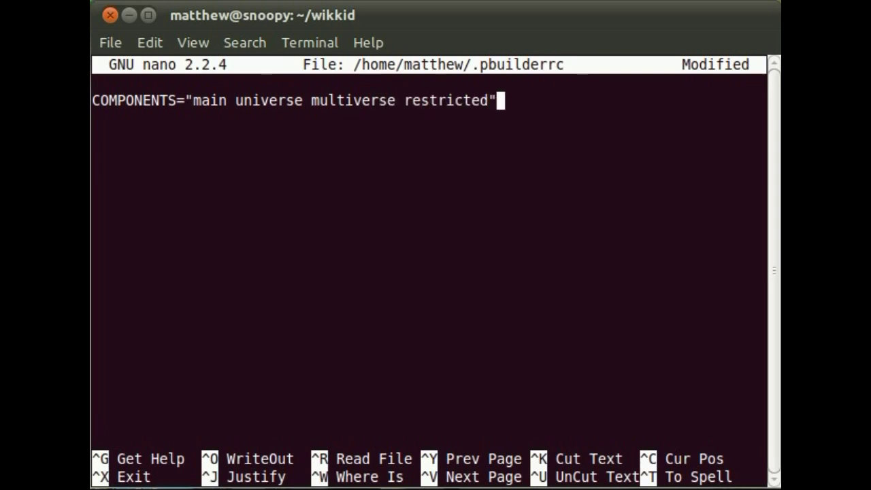
{"action": "key", "text": "ctrl+x"}
{"action": "key", "text": "y"}
{"action": "key", "text": "Return"}
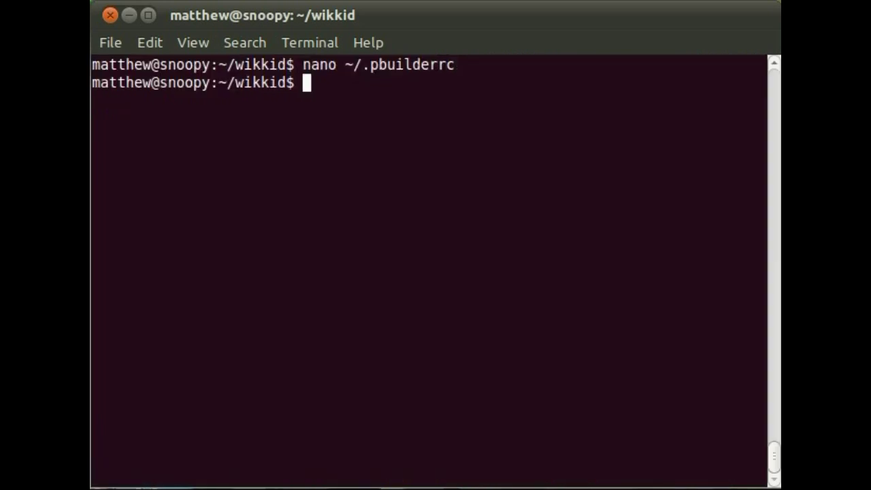
Step: Create the pbuilder base environment with "sudo pbuilder create"
{"action": "type", "text": "sudo"}
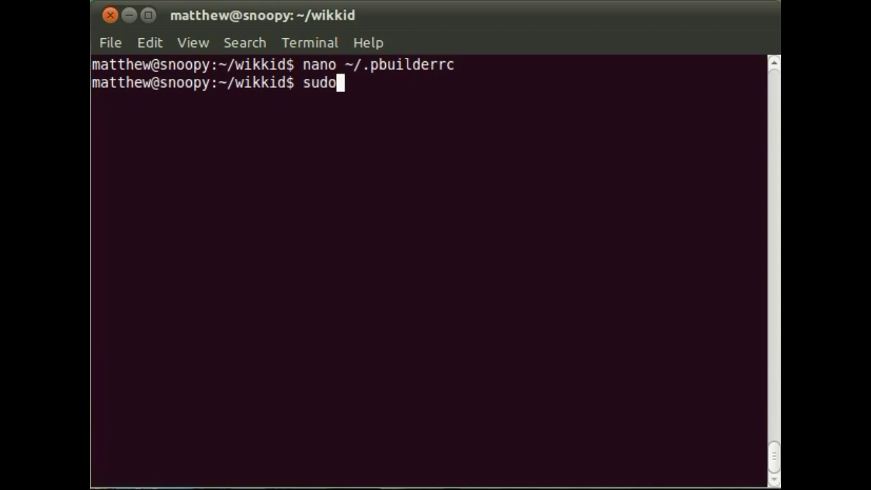
{"action": "type", "text": " pbuilder create"}
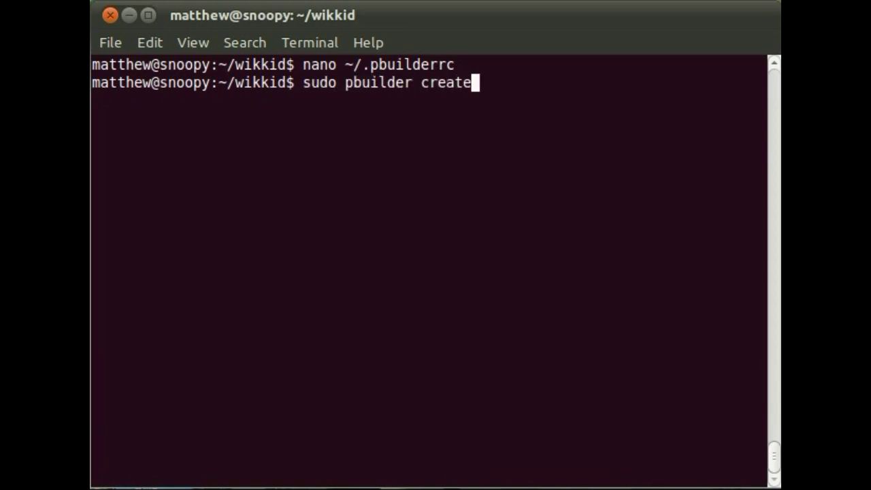
{"action": "key", "text": "Return"}
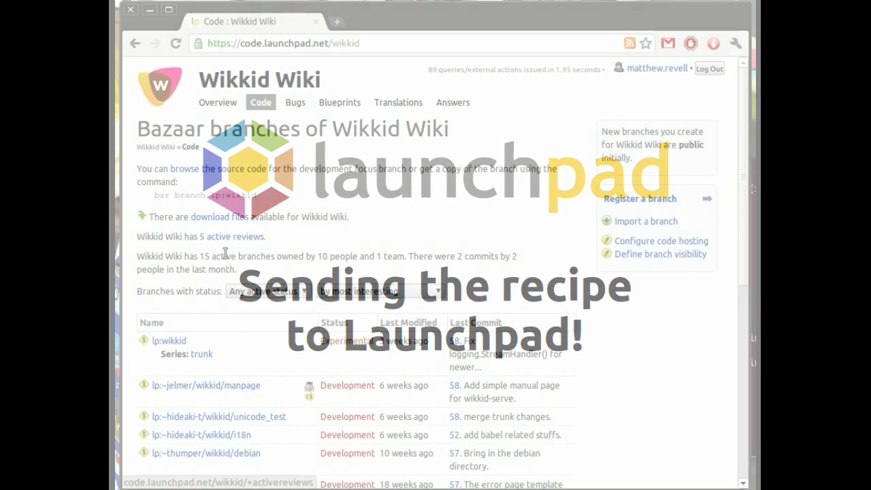
Step: On Wikkid's Launchpad code page, start a packaging recipe from the lp:wikkid branch and name it wikkid-testing
{"action": "left_click", "coordinate": [179, 340]}
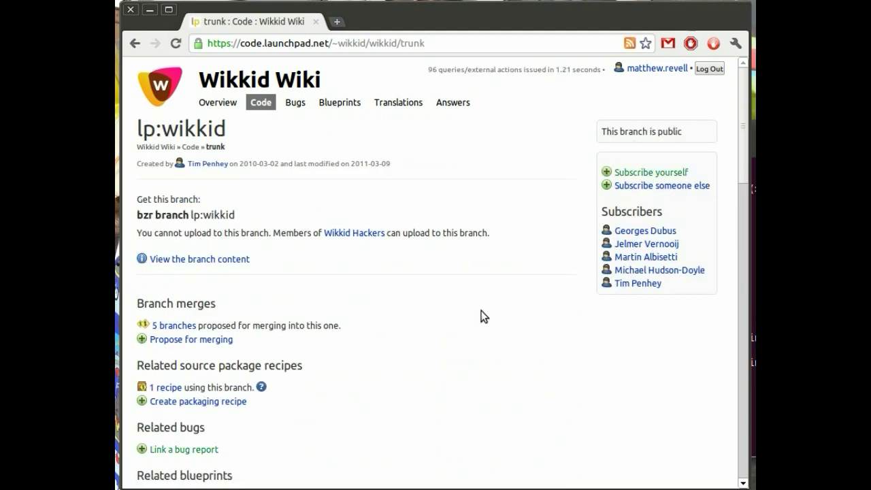
{"action": "left_click", "coordinate": [219, 401]}
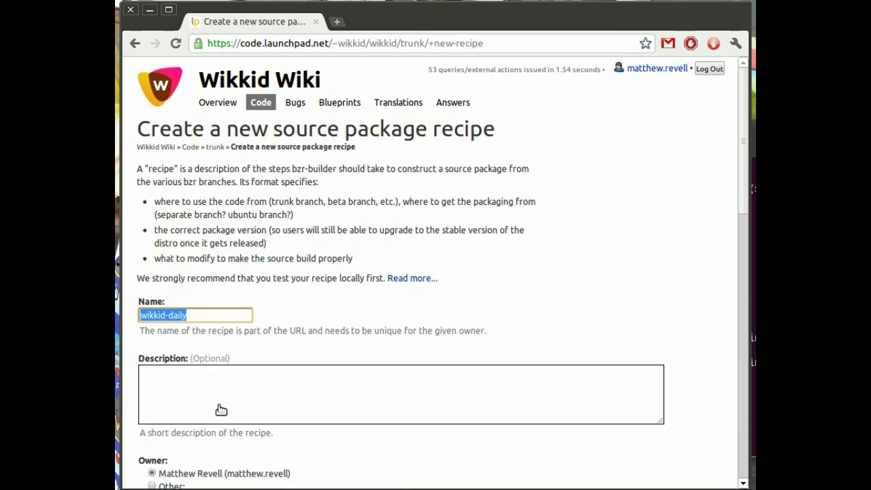
{"action": "left_click", "coordinate": [221, 314]}
{"action": "key", "text": "ctrl+a"}
{"action": "type", "text": "wi"}
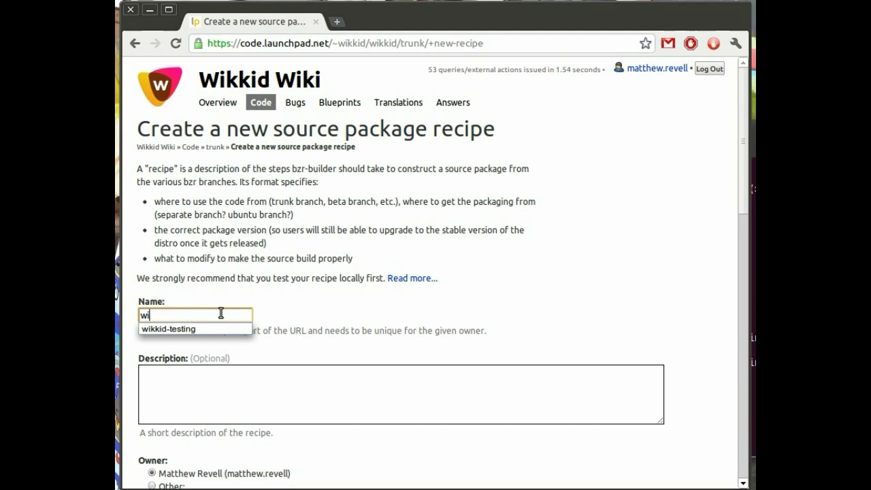
{"action": "type", "text": "kkid-testing"}
{"action": "key", "text": "Tab"}
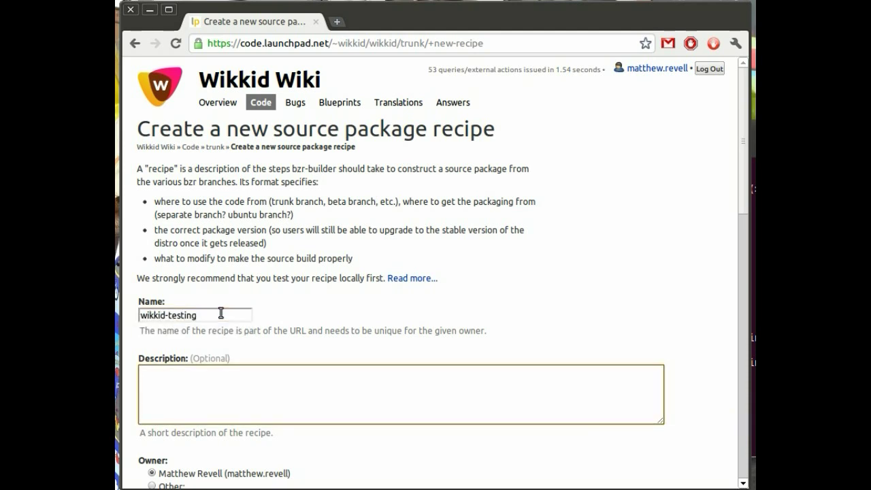
Step: Describe the recipe as a demonstration of source package builds, using a version of the original author's wikkid recipe
{"action": "type", "text": "A demonstration of source pa"}
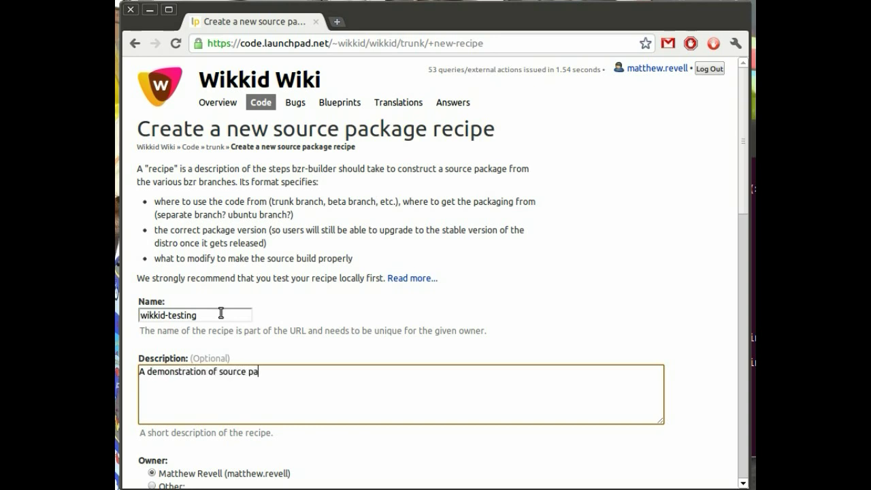
{"action": "type", "text": "ckage builds, using a version of"}
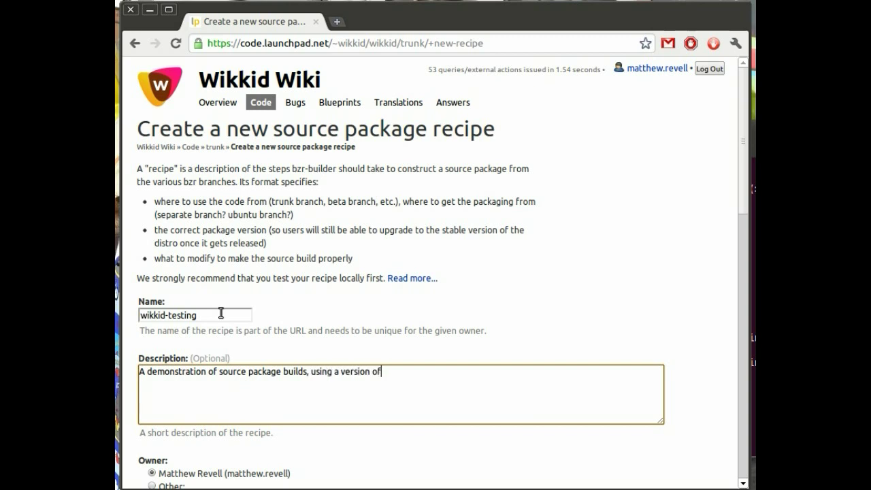
{"action": "type", "text": " Tim's wikkid recipe."}
Step: Look through the people and teams available as recipe owner, leaving the personal account selected
{"action": "scroll", "coordinate": [681, 256], "scroll_direction": "down", "scroll_amount": 5}
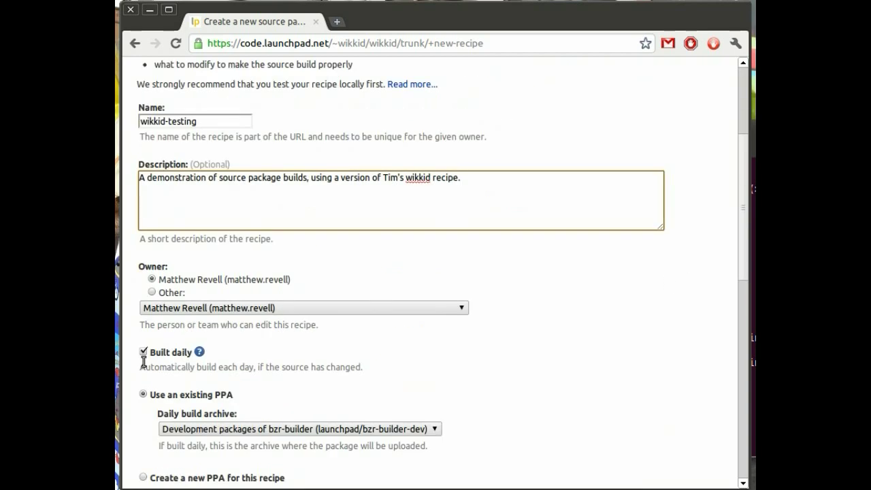
{"action": "left_click", "coordinate": [459, 307]}
{"action": "scroll", "coordinate": [409, 354], "scroll_direction": "down", "scroll_amount": 10}
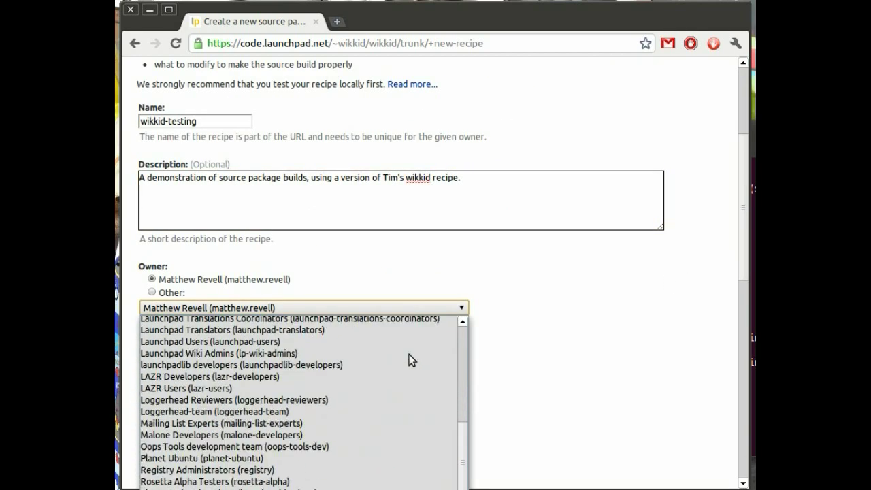
{"action": "scroll", "coordinate": [410, 352], "scroll_direction": "up", "scroll_amount": 10}
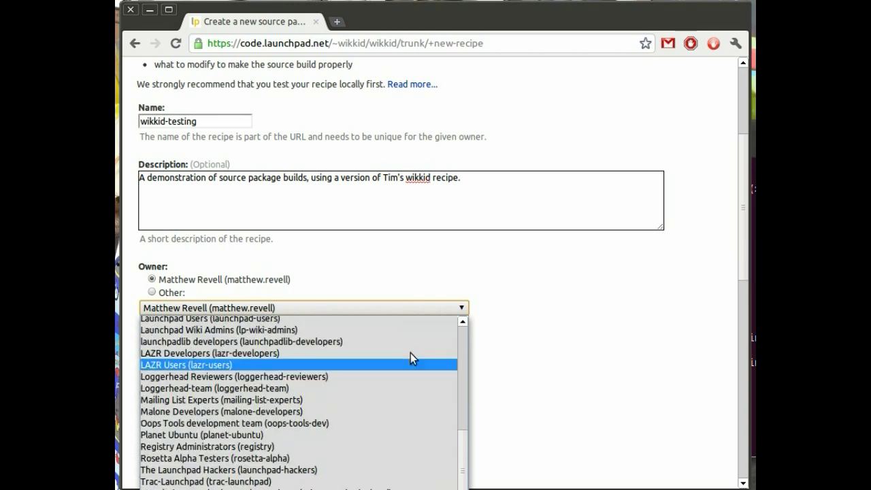
{"action": "left_click", "coordinate": [379, 267]}
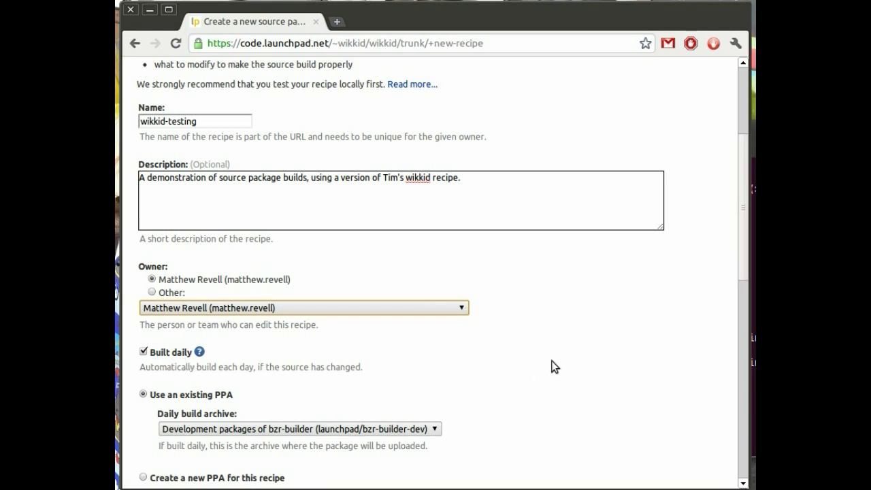
Step: Set the recipe's daily build archive to the account holder's personal PPA
{"action": "scroll", "coordinate": [552, 366], "scroll_direction": "down", "scroll_amount": 5}
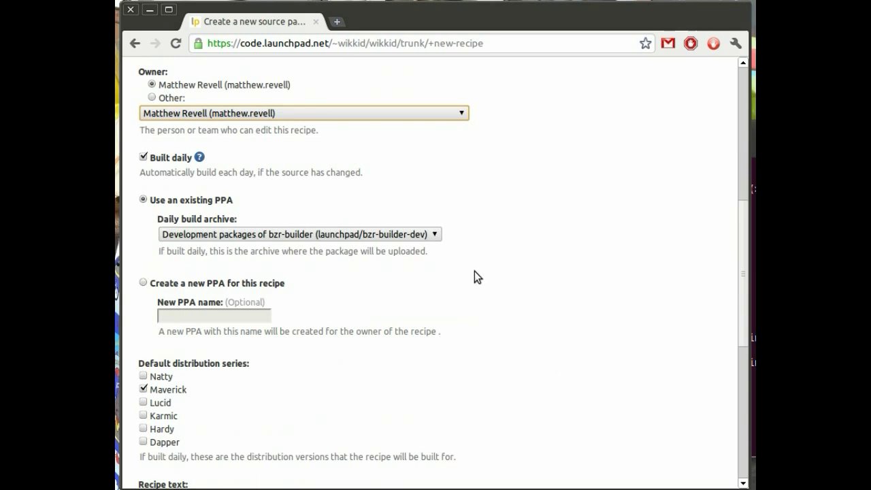
{"action": "left_click", "coordinate": [435, 233]}
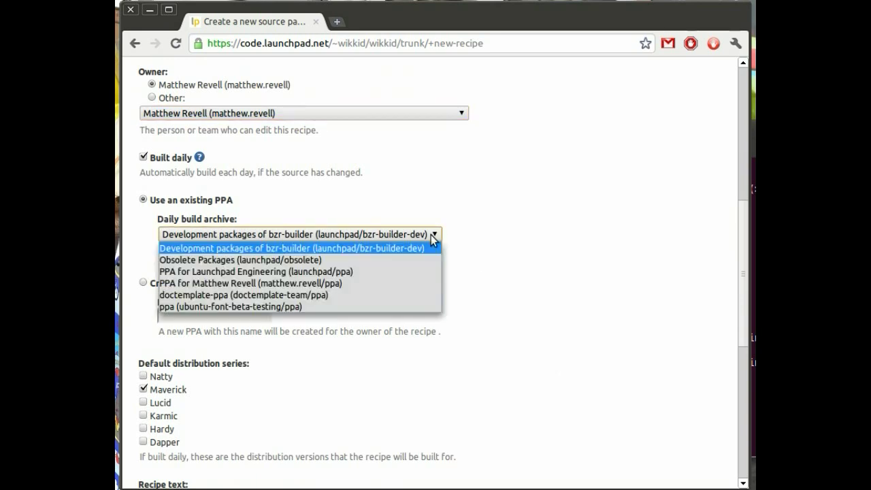
{"action": "left_click", "coordinate": [349, 283]}
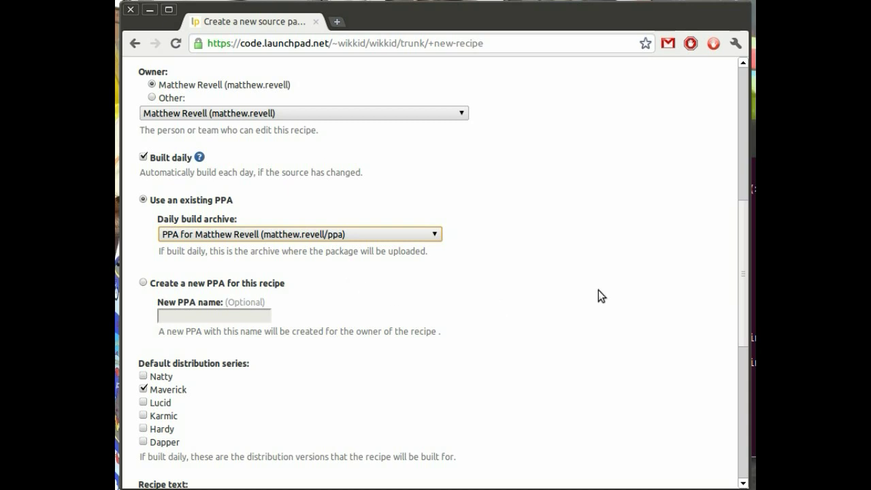
Step: Replace the default recipe text with the copied recipe using deb-version {debupstream}+{revno}+{revno:packaging} and merging the debian packaging branch into lp:wikkid, and create the recipe
{"action": "scroll", "coordinate": [587, 256], "scroll_direction": "down", "scroll_amount": 4}
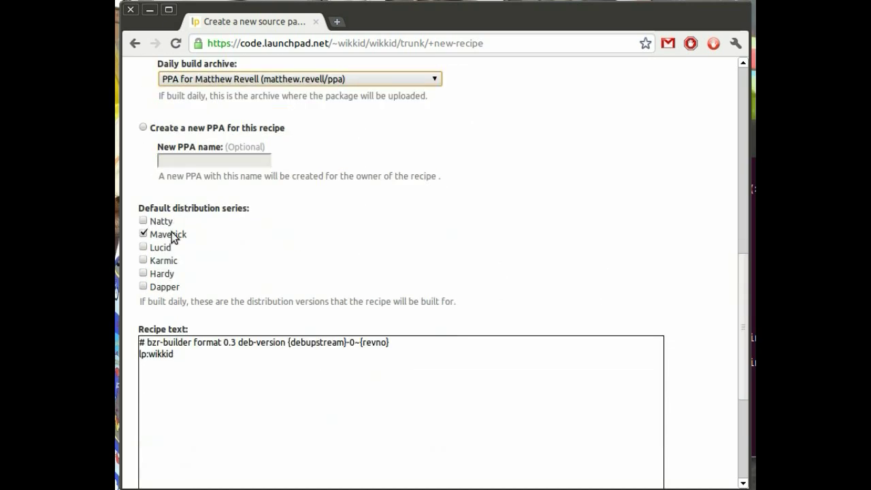
{"action": "scroll", "coordinate": [582, 229], "scroll_direction": "down", "scroll_amount": 2}
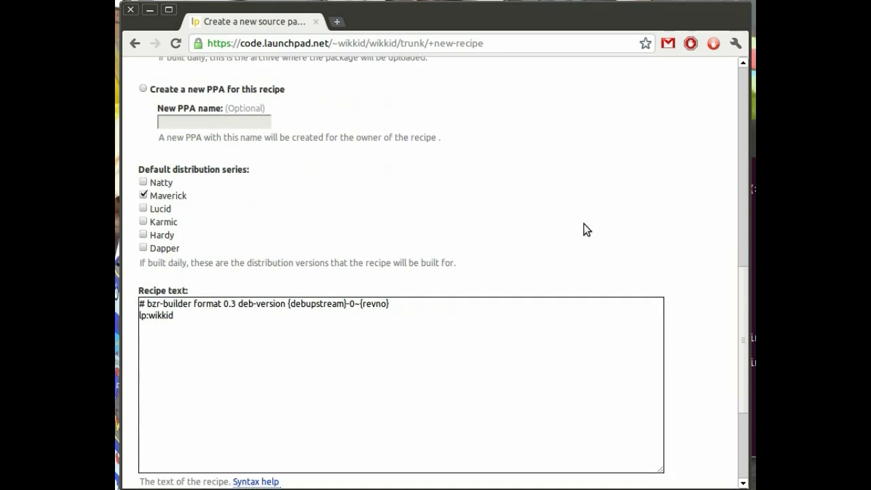
{"action": "left_click", "coordinate": [474, 312]}
{"action": "key", "text": "ctrl+a"}
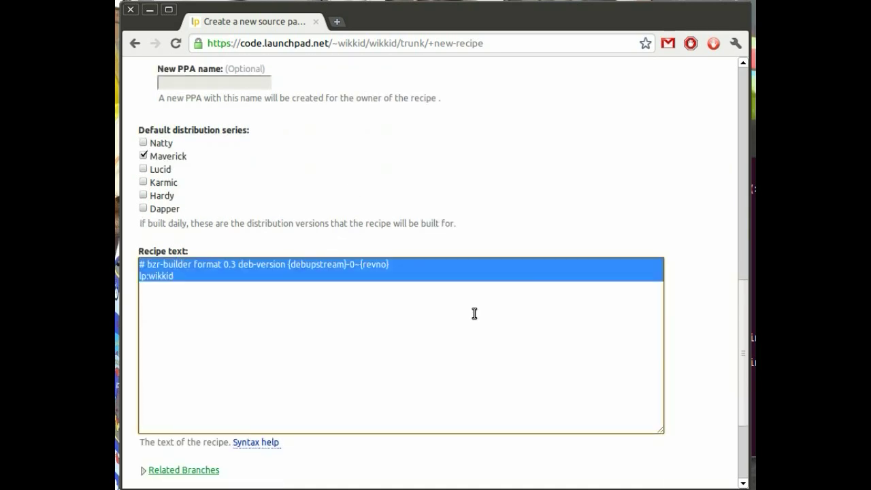
{"action": "key", "text": "BackSpace"}
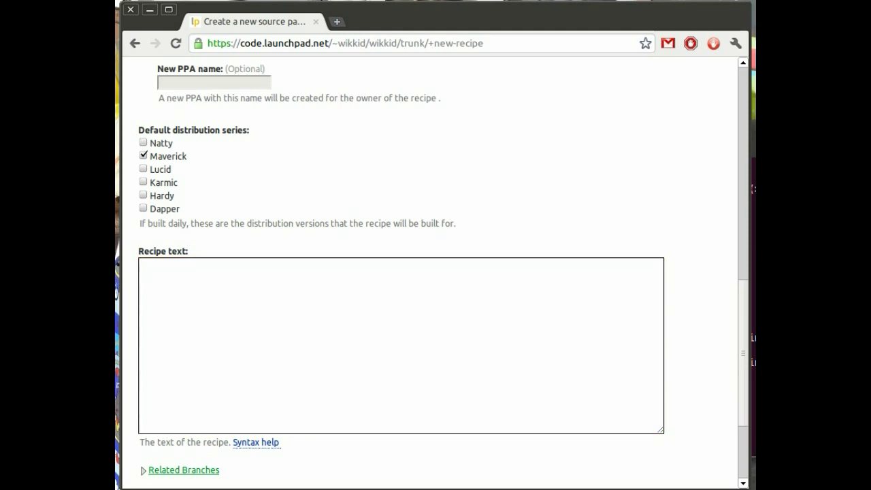
{"action": "left_click", "coordinate": [321, 335]}
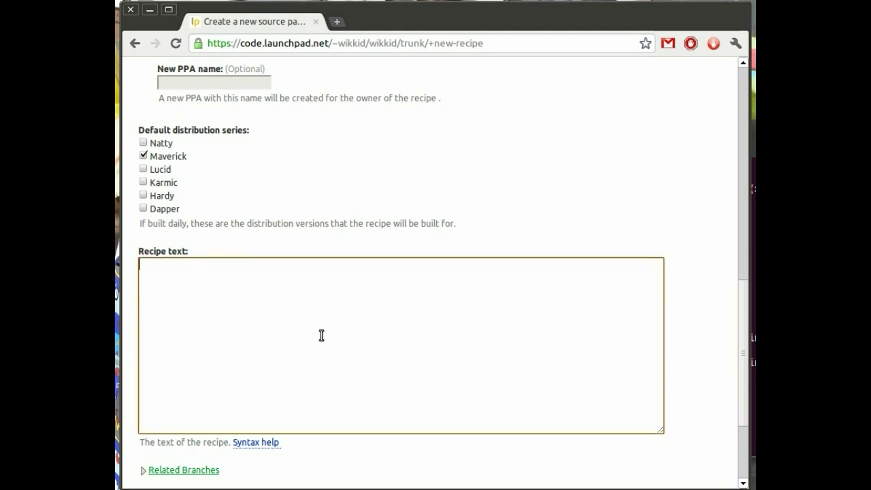
{"action": "key", "text": "ctrl+v"}
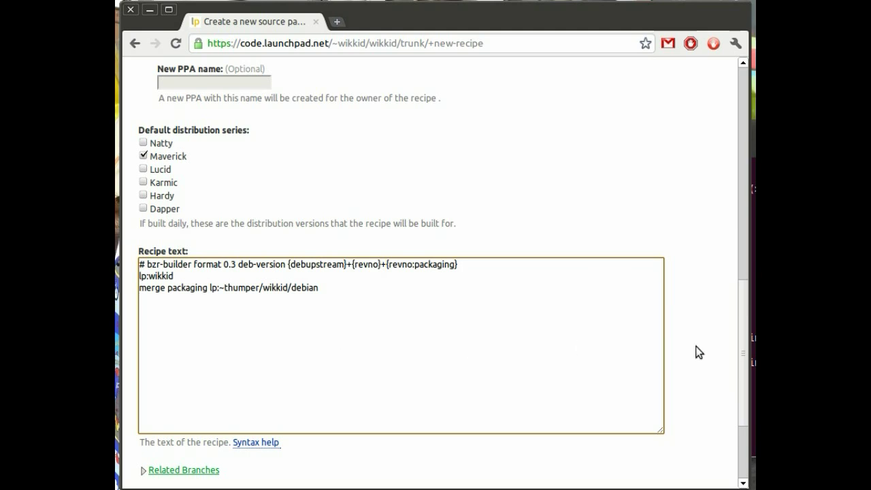
{"action": "scroll", "coordinate": [697, 351], "scroll_direction": "down", "scroll_amount": 5}
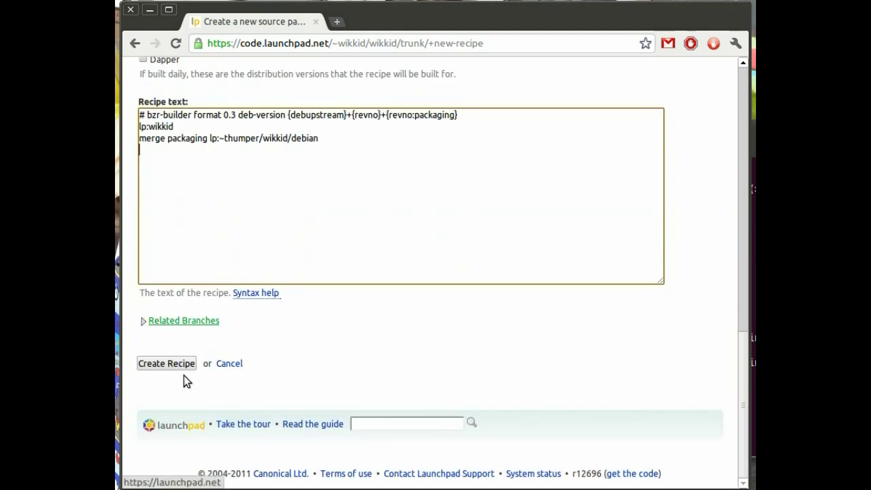
{"action": "left_click", "coordinate": [182, 362]}
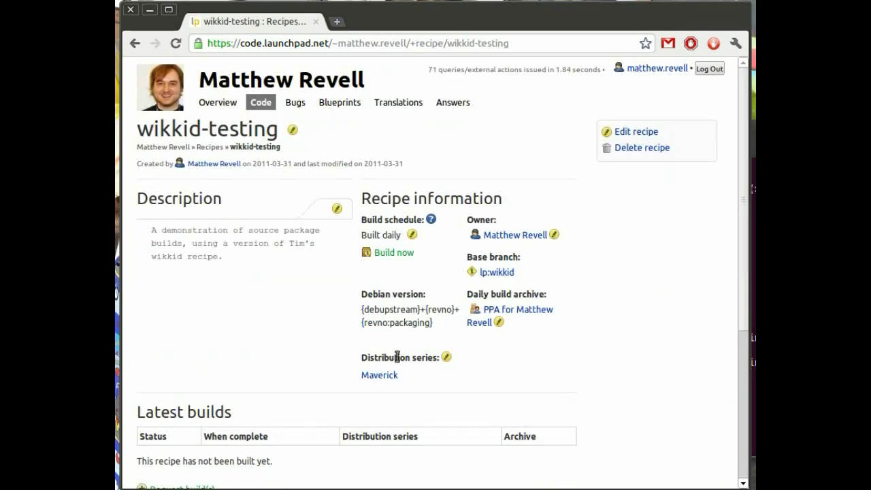
Step: Request a build of the wikkid-testing recipe for Maverick, with the account holder's personal PPA as the archive
{"action": "scroll", "coordinate": [639, 321], "scroll_direction": "down", "scroll_amount": 1}
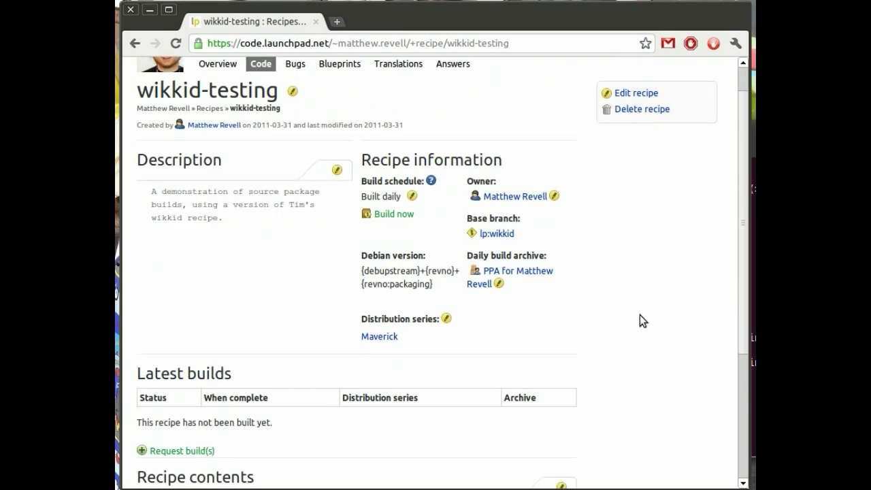
{"action": "scroll", "coordinate": [639, 321], "scroll_direction": "down", "scroll_amount": 5}
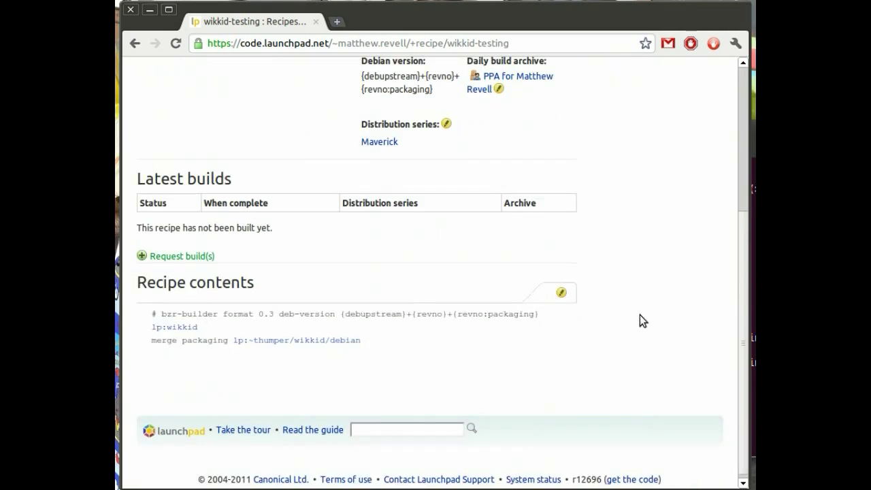
{"action": "left_click", "coordinate": [160, 256]}
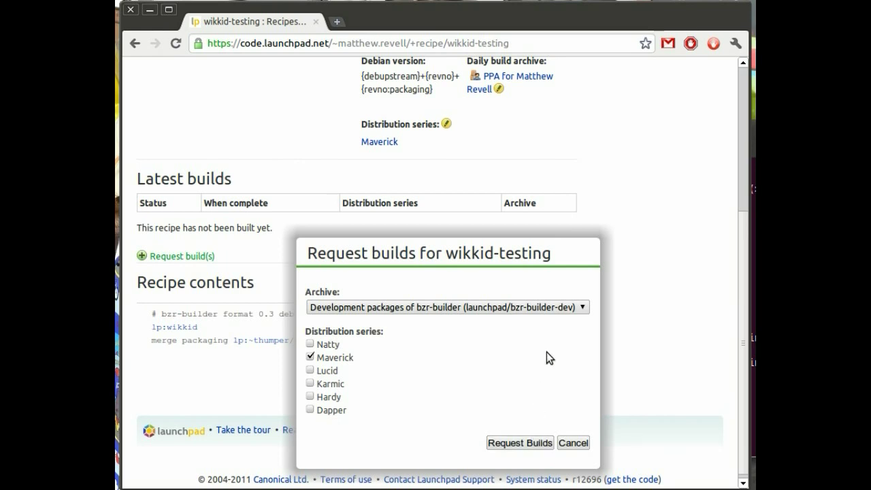
{"action": "left_click", "coordinate": [586, 307]}
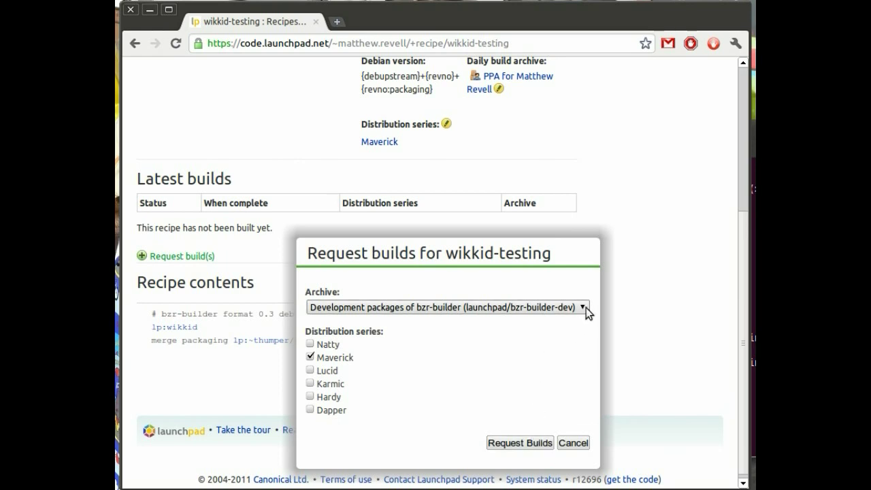
{"action": "left_click", "coordinate": [498, 355]}
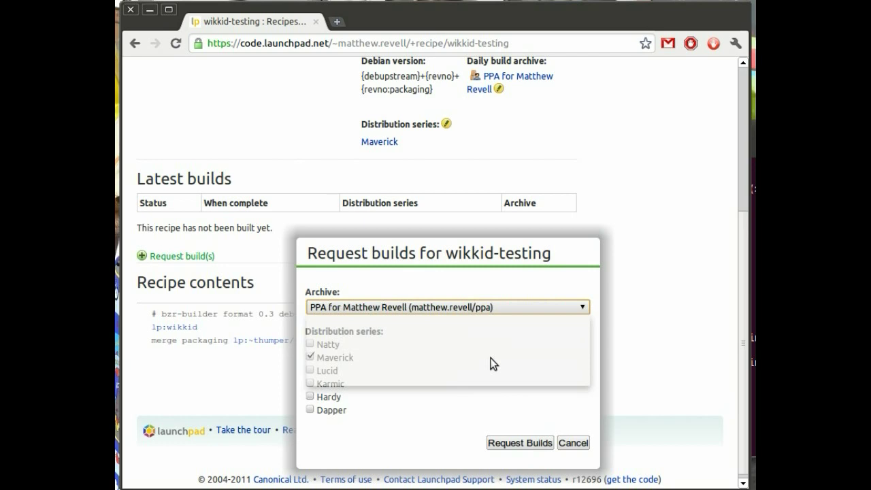
{"action": "left_click", "coordinate": [521, 444]}
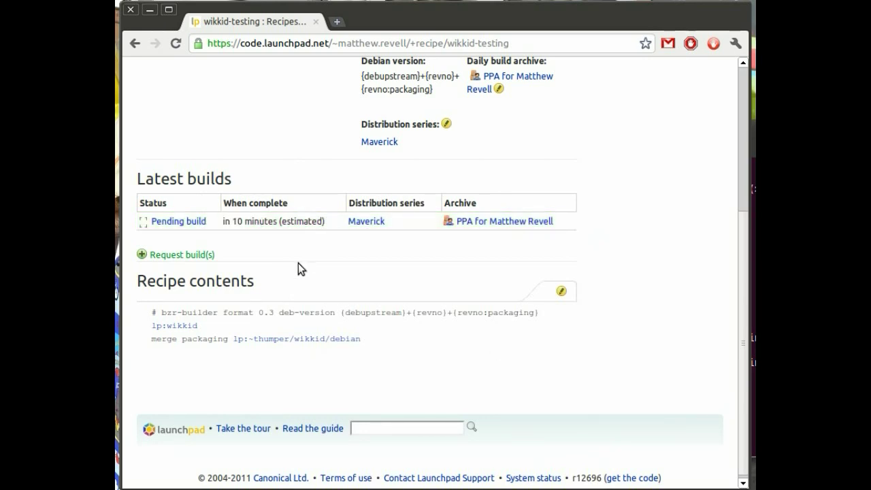
Step: Check the recipe build through the build job link in its notification e-mail, and look over the personal PPA it was built into
{"action": "left_click", "coordinate": [195, 222]}
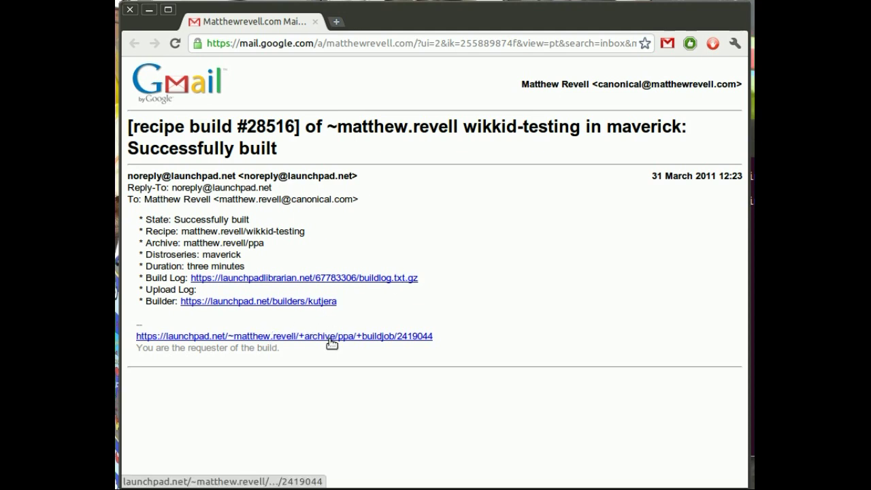
{"action": "middle_click", "coordinate": [386, 336]}
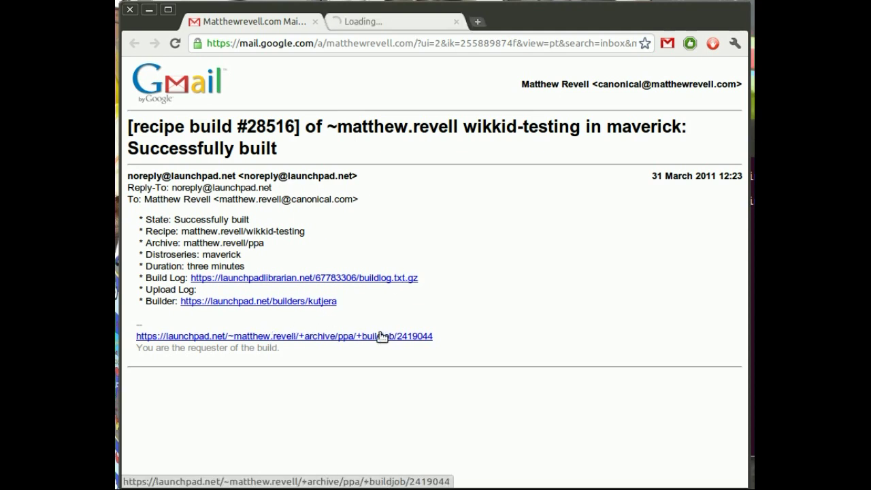
{"action": "left_click", "coordinate": [315, 22]}
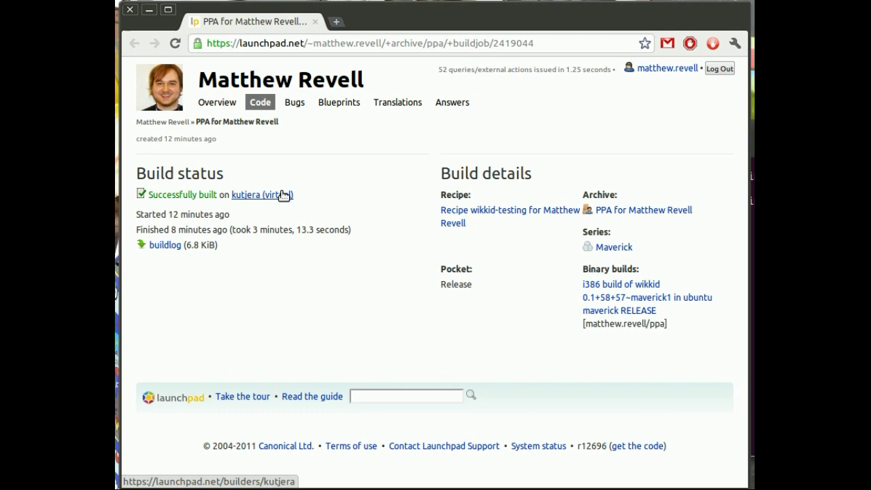
{"action": "left_click", "coordinate": [626, 213]}
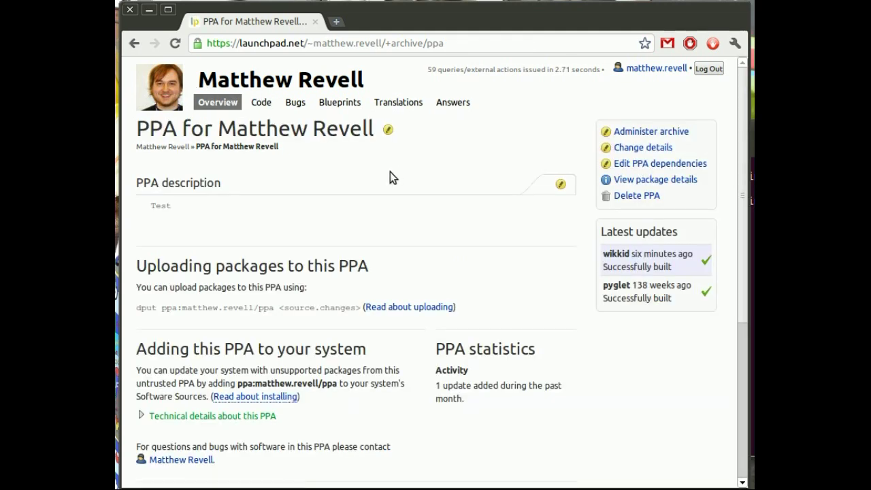
{"action": "scroll", "coordinate": [397, 173], "scroll_direction": "down", "scroll_amount": 6}
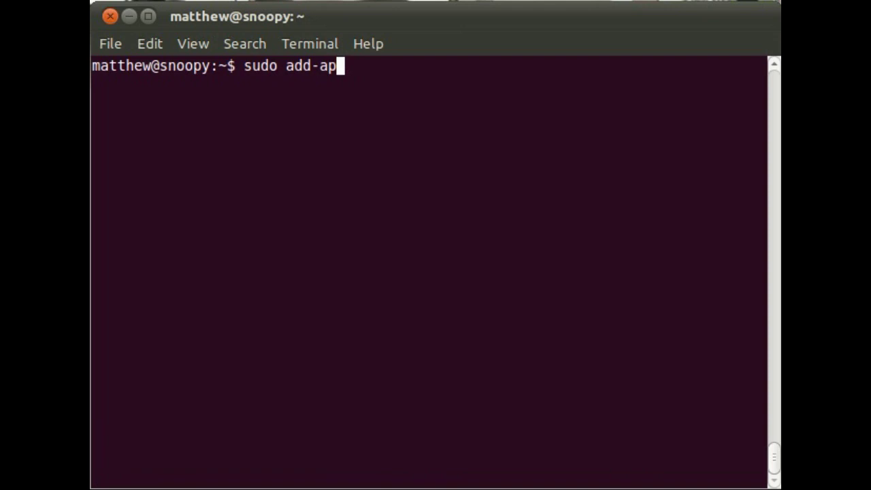
Step: In the terminal, add the account holder's personal PPA to the system's software sources with sudo add-apt-repository
{"action": "key", "text": "Tab"}
{"action": "type", "text": "ppa:"}
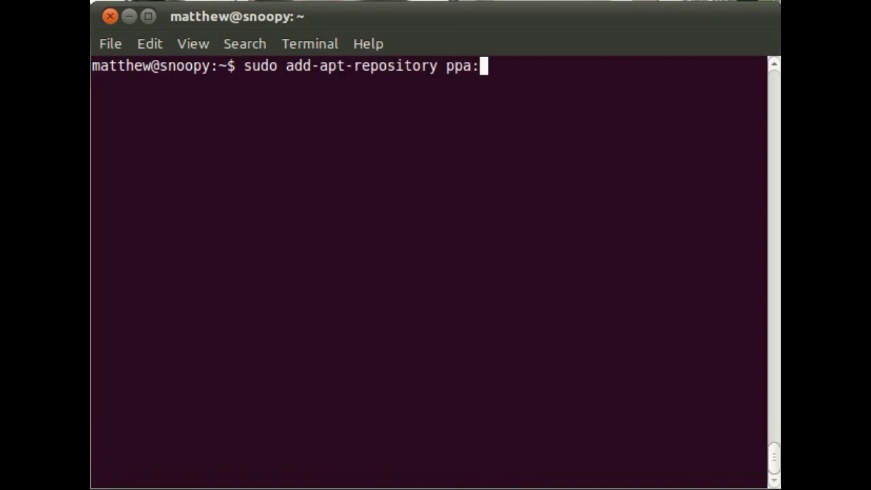
{"action": "type", "text": "matthew"}
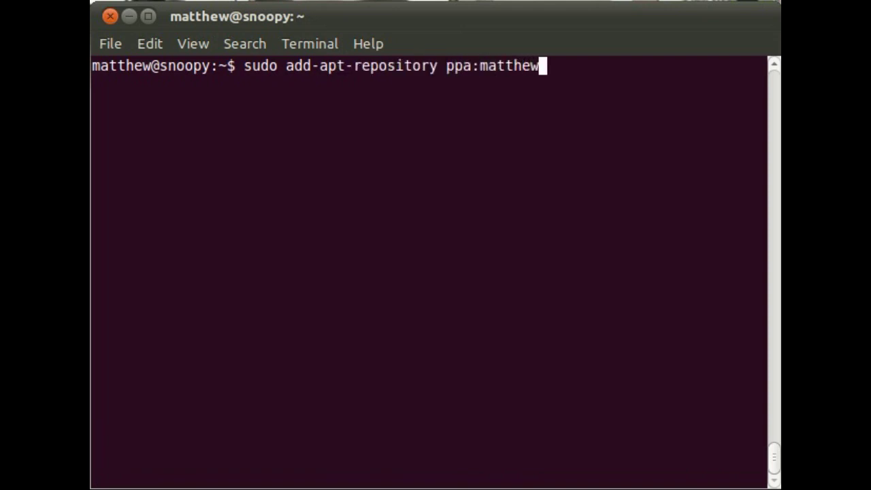
{"action": "type", "text": ".revell"}
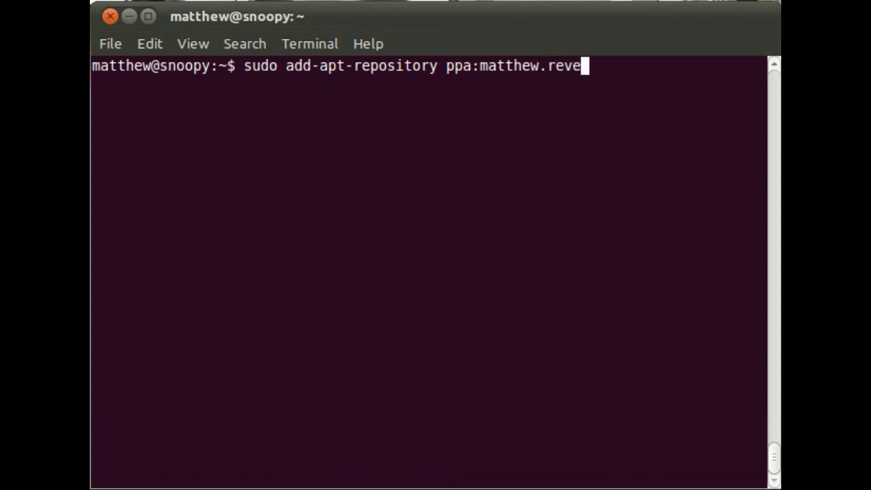
{"action": "key", "text": "Return"}
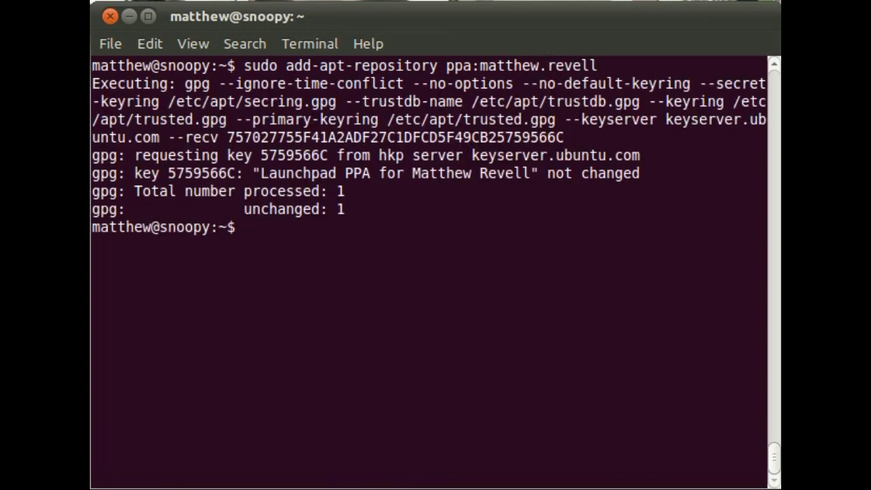
Step: Refresh the system's package lists with sudo apt-get update
{"action": "type", "text": "sudo apt-get upd"}
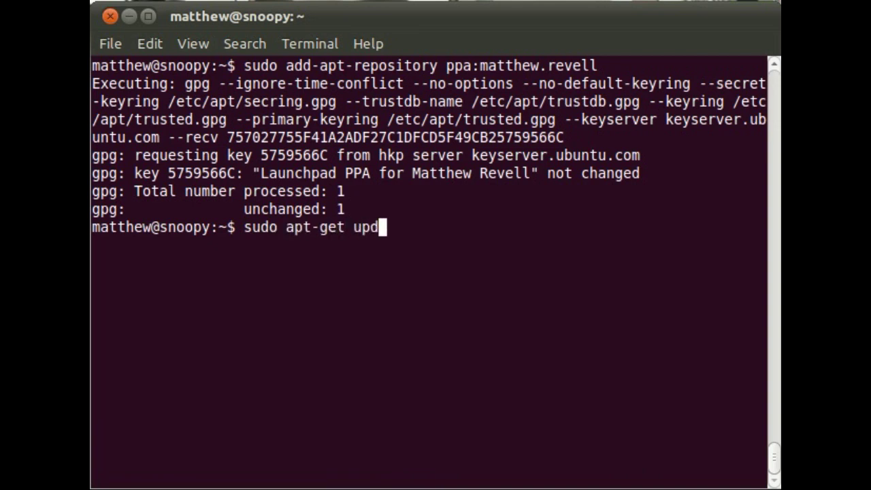
{"action": "type", "text": "ate"}
{"action": "key", "text": "Return"}
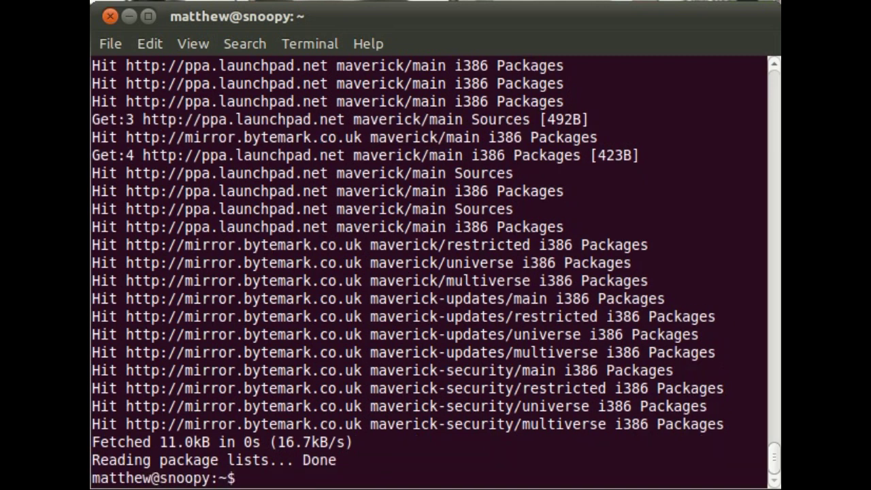
Step: Install the python-wikkid package with sudo apt-get install
{"action": "type", "text": "sudo apt-get"}
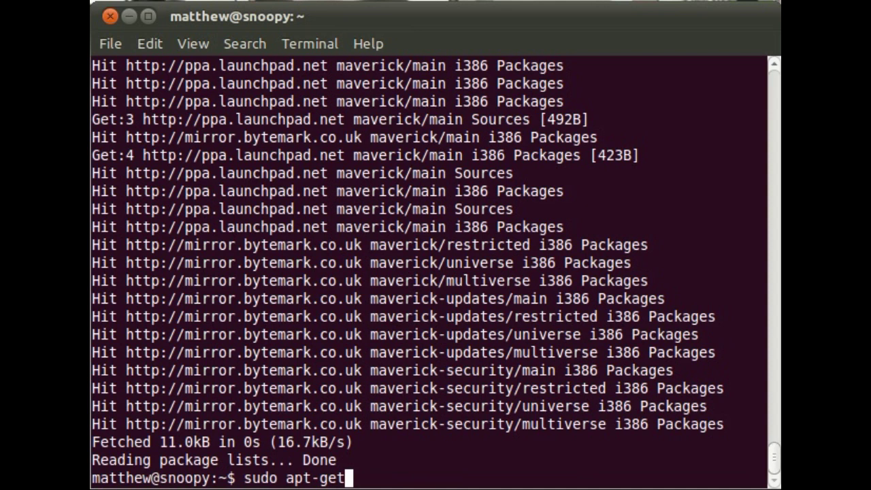
{"action": "type", "text": " install"}
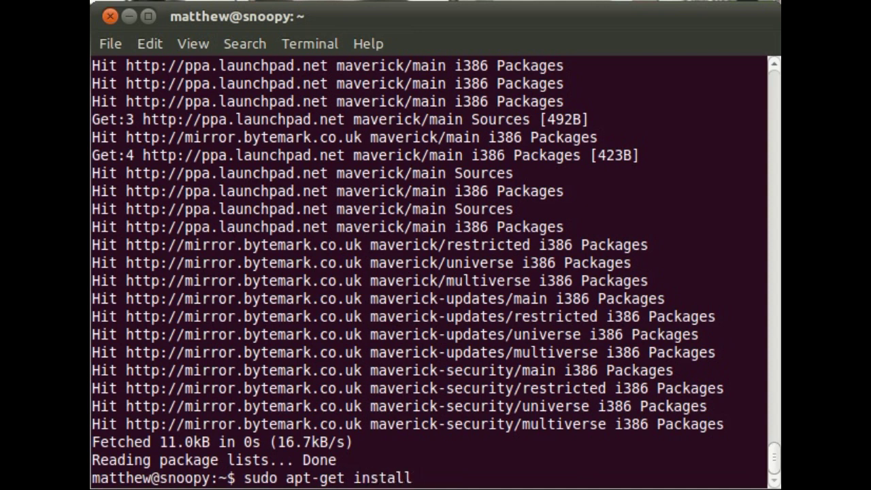
{"action": "type", "text": " python-wikkid"}
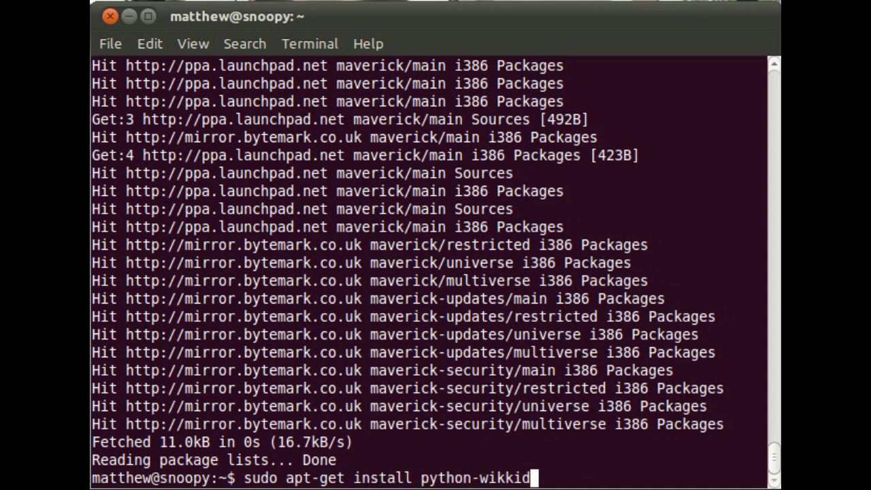
{"action": "key", "text": "Return"}
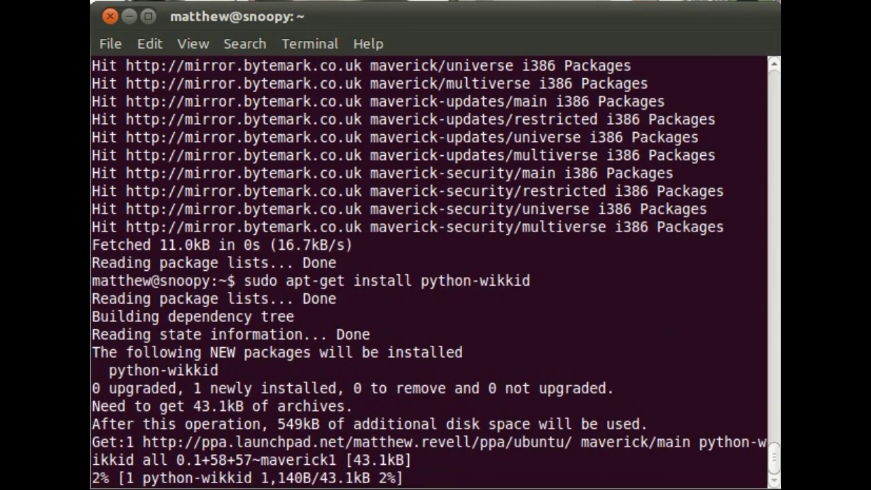